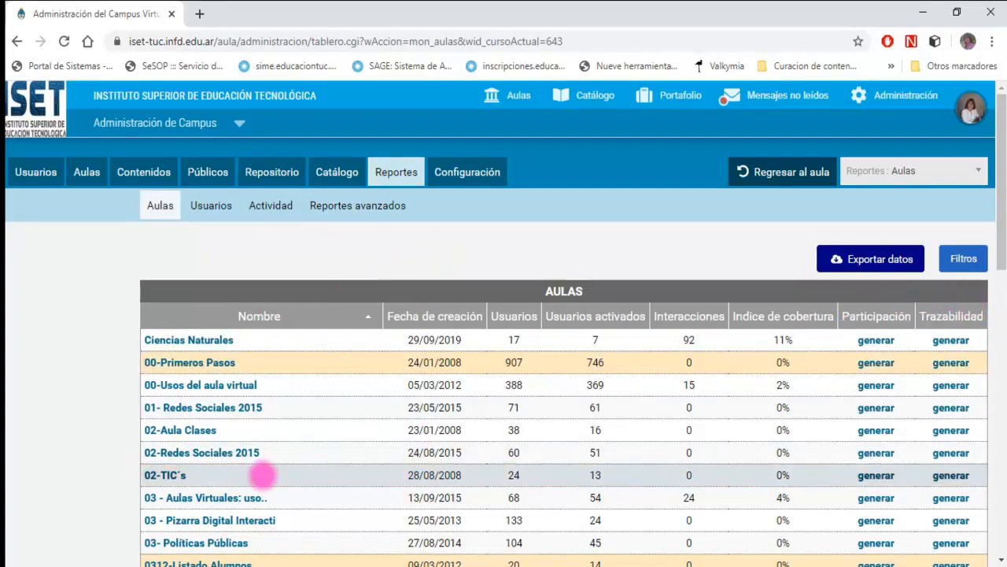
- Sort the classrooms by creation date, newest first, and generate the participation and traceability reports for 3 - Prácticas Profesionalizantes III
{"action": "left_click", "coordinate": [441, 315]}
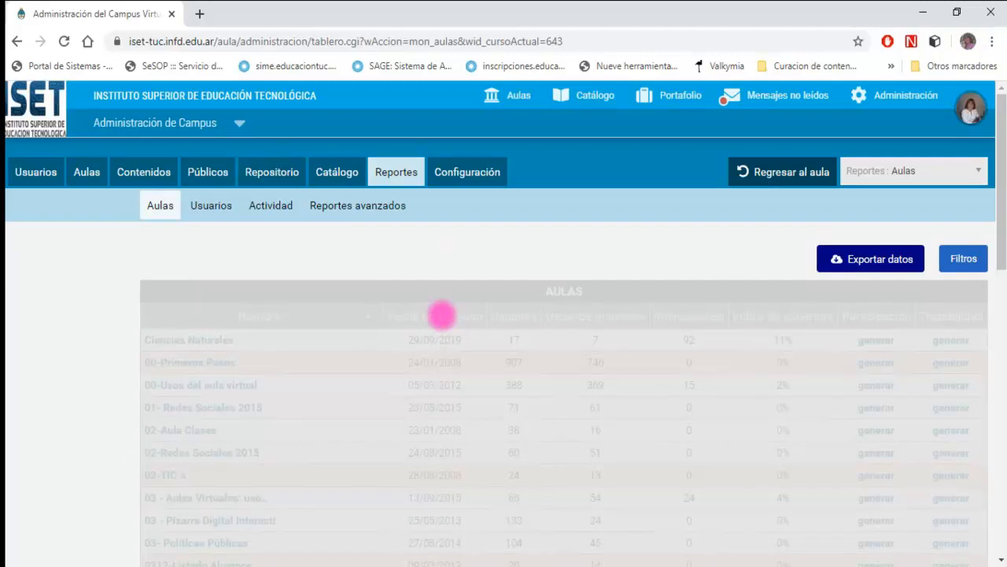
{"action": "left_click", "coordinate": [442, 316]}
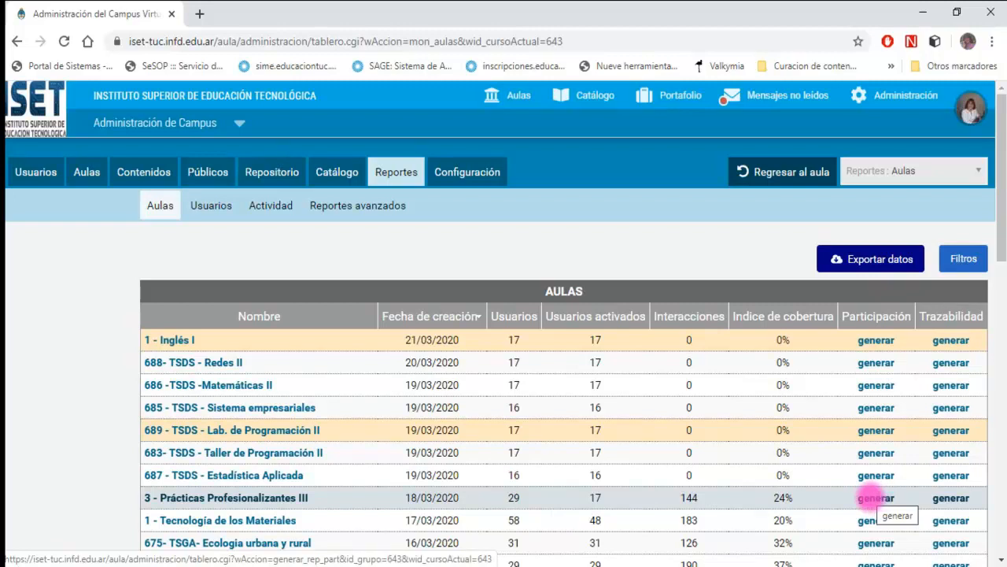
{"action": "left_click", "coordinate": [871, 498]}
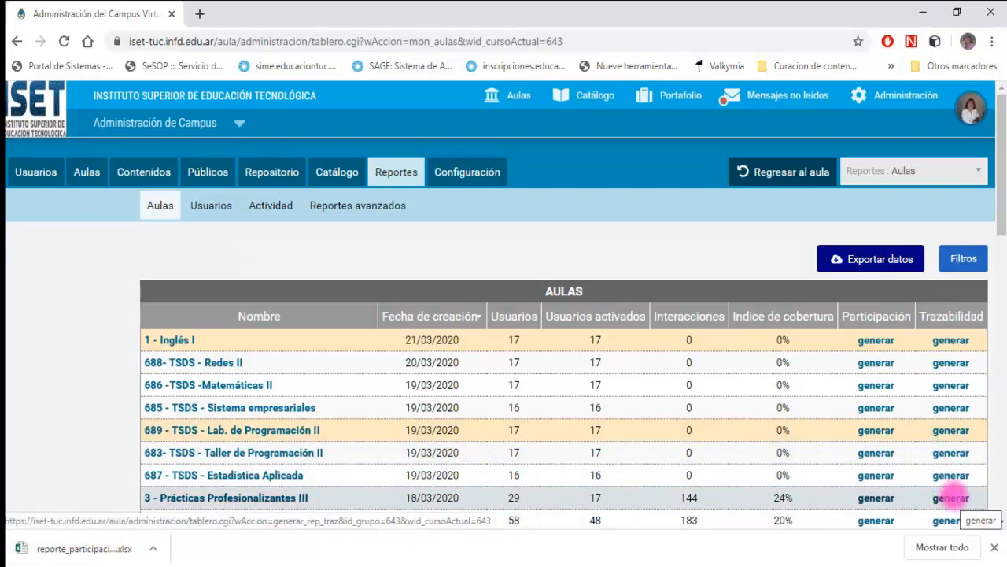
{"action": "left_click", "coordinate": [952, 497]}
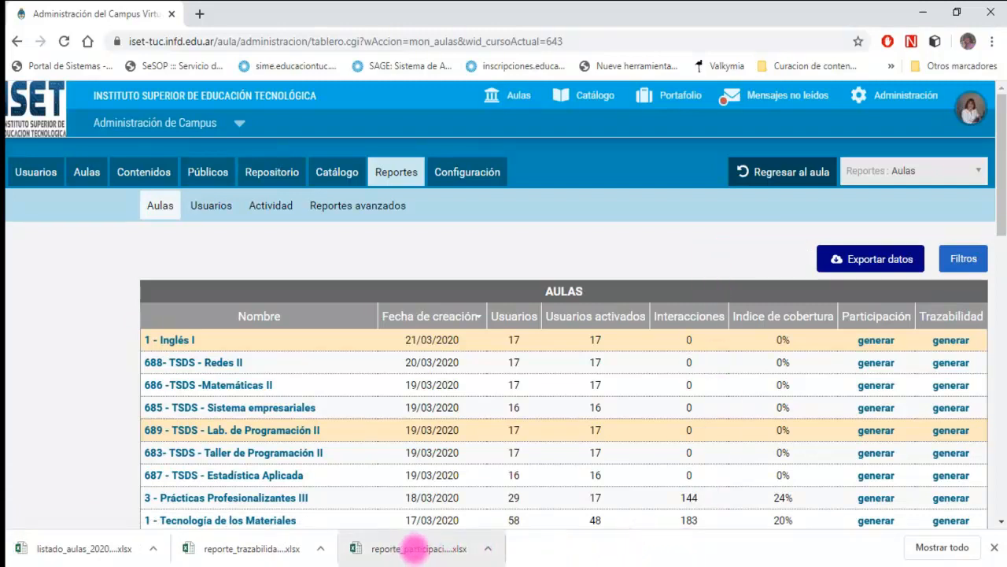
- Open the downloaded participation report for editing in Excel and review its export date and applied classroom filter
{"action": "left_click", "coordinate": [415, 548]}
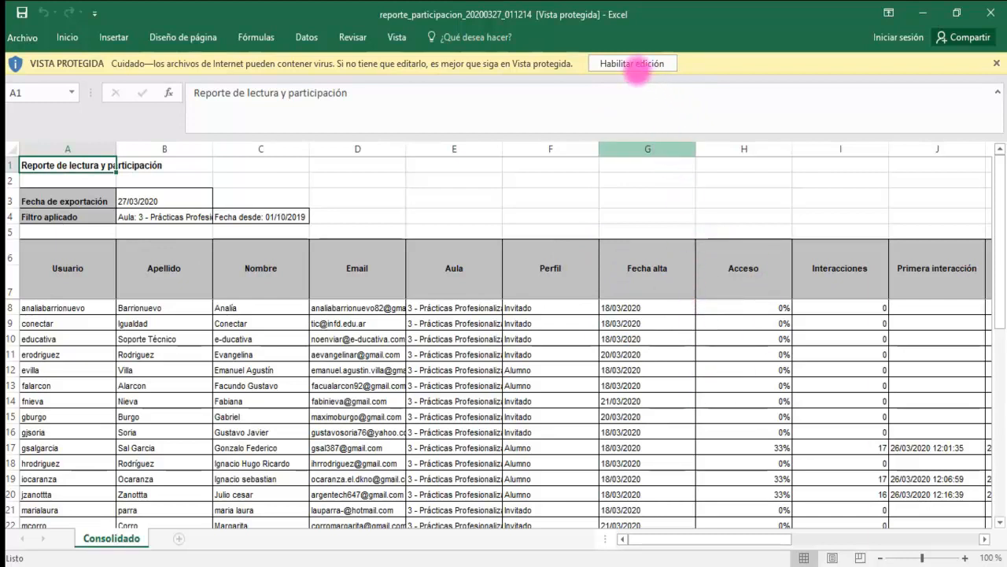
{"action": "left_click", "coordinate": [637, 63]}
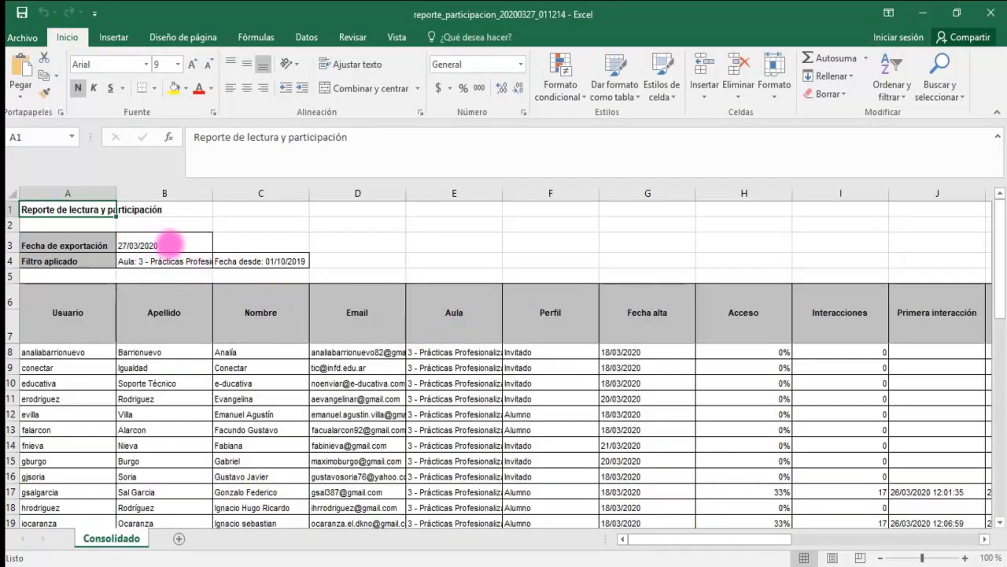
{"action": "left_click", "coordinate": [178, 245]}
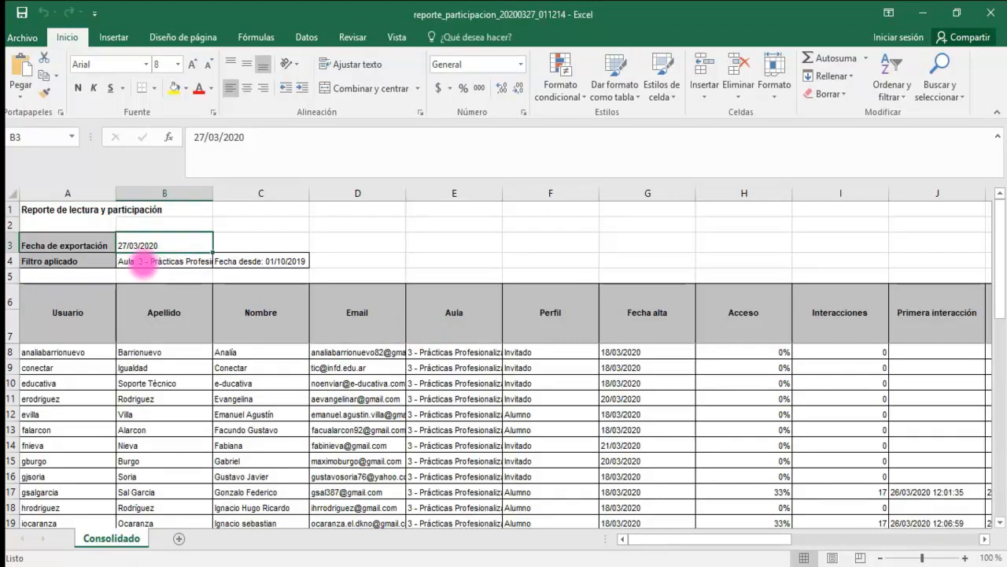
{"action": "left_click", "coordinate": [143, 266]}
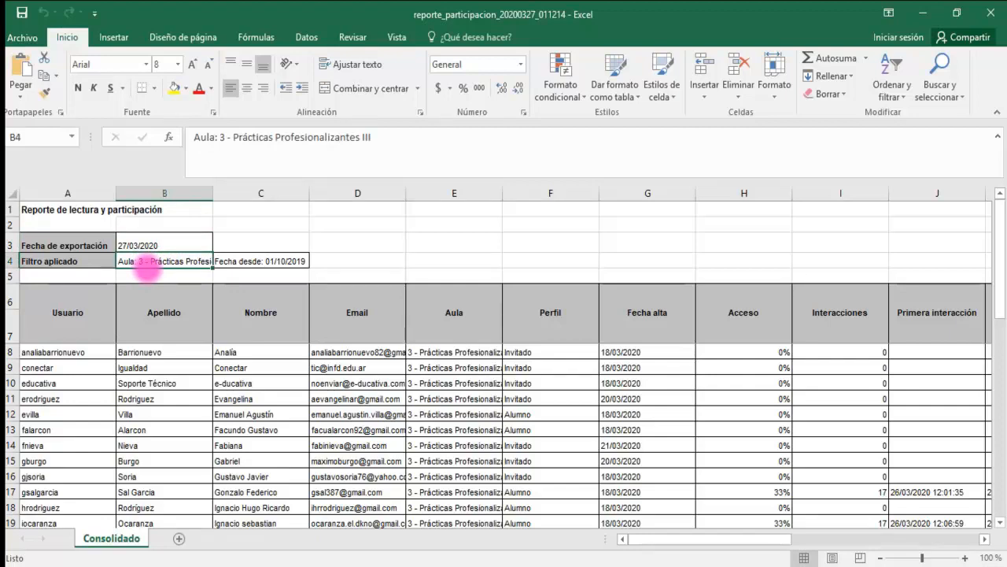
{"action": "scroll", "coordinate": [132, 370], "scroll_direction": "down", "scroll_amount": 1}
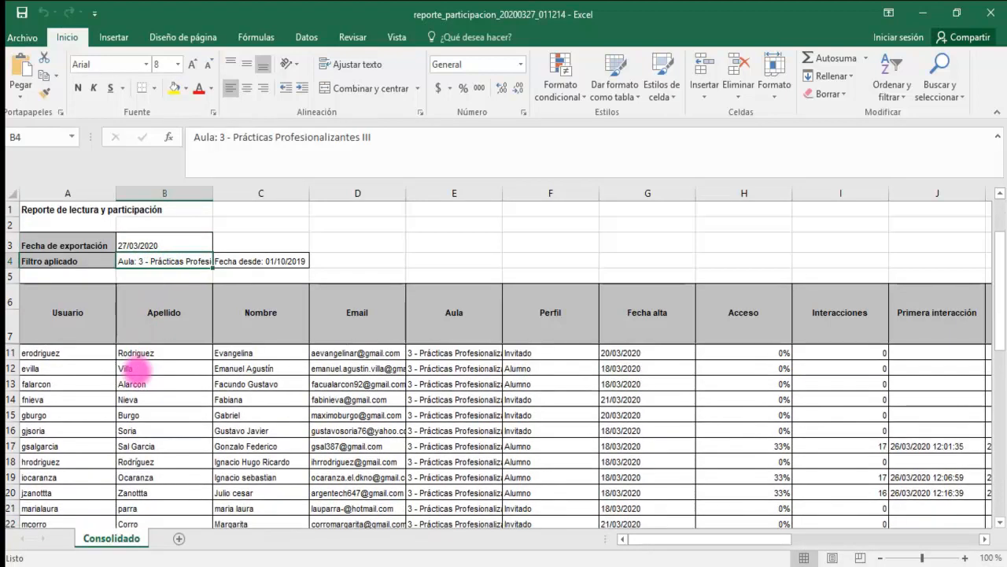
{"action": "scroll", "coordinate": [137, 366], "scroll_direction": "up", "scroll_amount": 1}
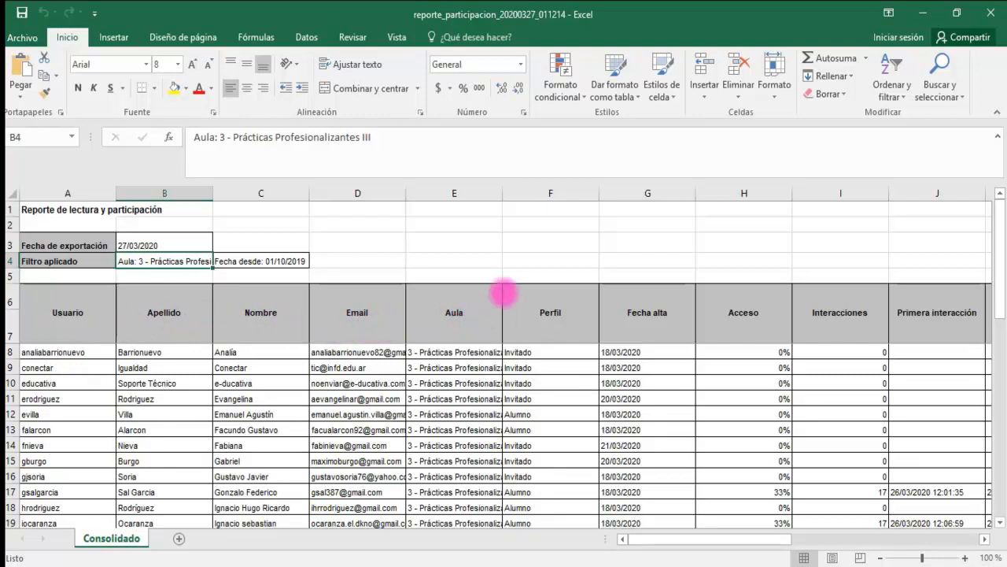
- Widen the Aula column to fit the full classroom name and look through the listed users
{"action": "left_click_drag", "start_coordinate": [504, 192], "coordinate": [549, 189]}
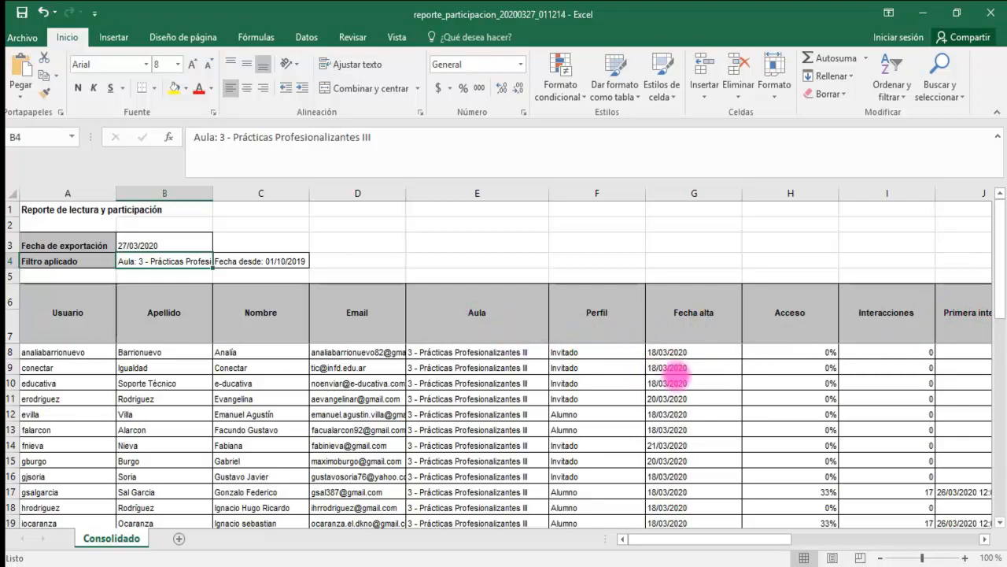
{"action": "scroll", "coordinate": [674, 387], "scroll_direction": "down", "scroll_amount": 9}
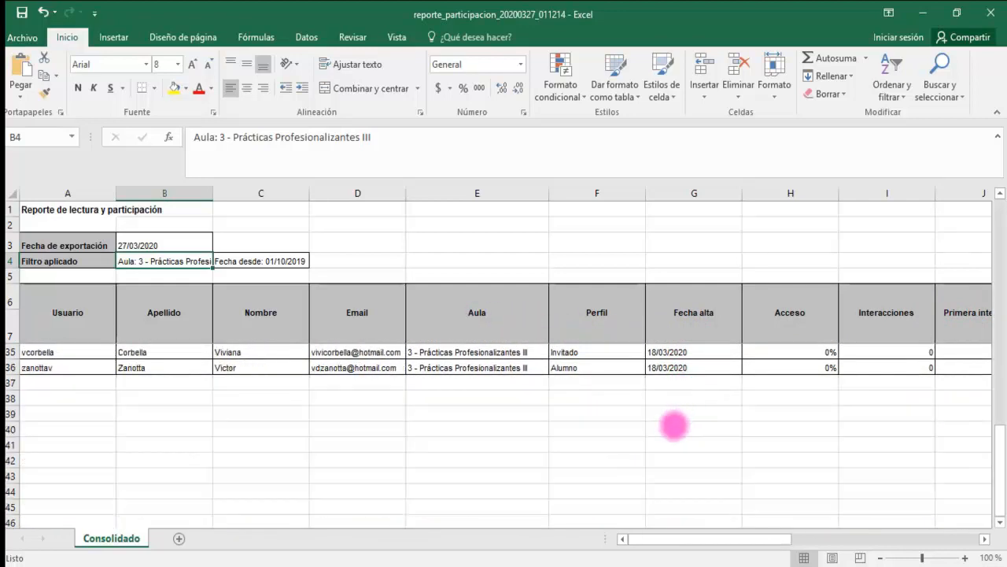
{"action": "scroll", "coordinate": [657, 429], "scroll_direction": "up", "scroll_amount": 8}
{"action": "scroll", "coordinate": [653, 430], "scroll_direction": "up", "scroll_amount": 1}
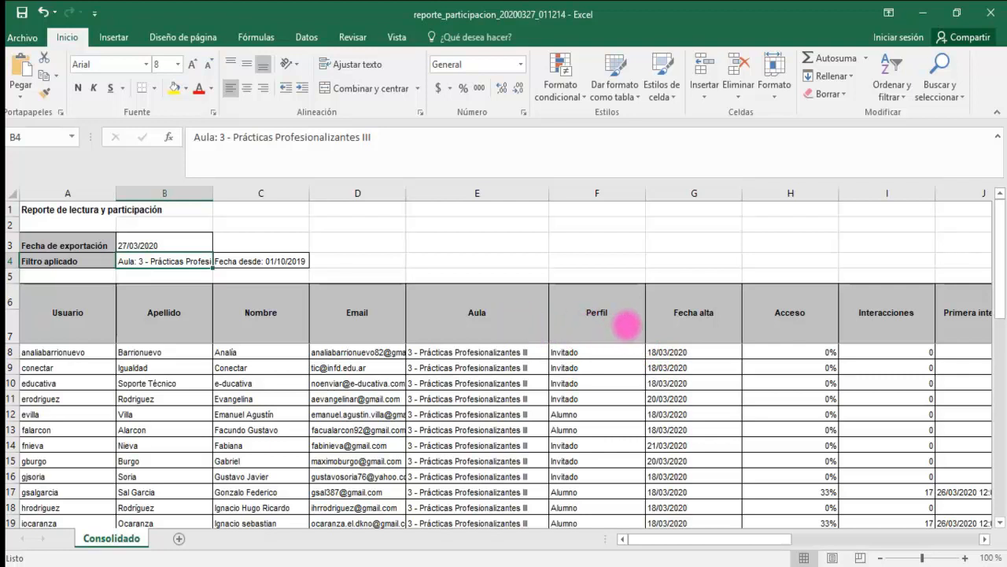
- Add filter controls to the report table's header row, starting from the Perfil heading
{"action": "left_click", "coordinate": [625, 323]}
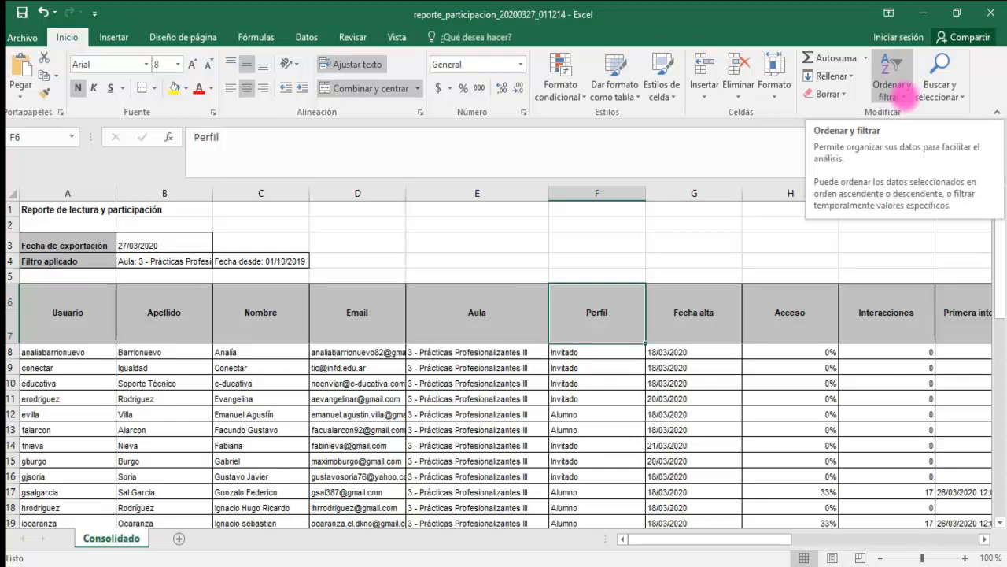
{"action": "left_click", "coordinate": [904, 95]}
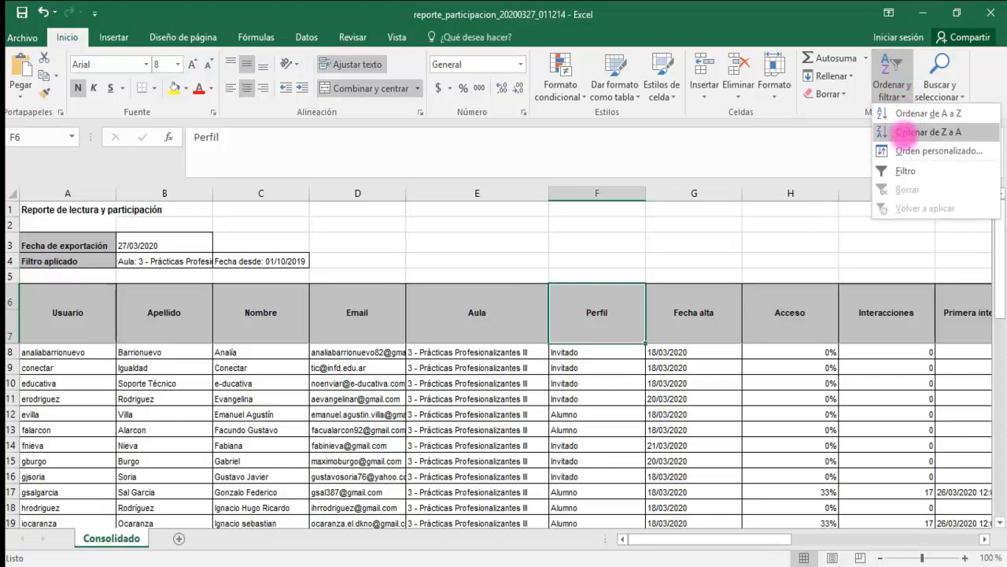
{"action": "left_click", "coordinate": [905, 170]}
{"action": "scroll", "coordinate": [910, 169], "scroll_direction": "right", "scroll_amount": 5}
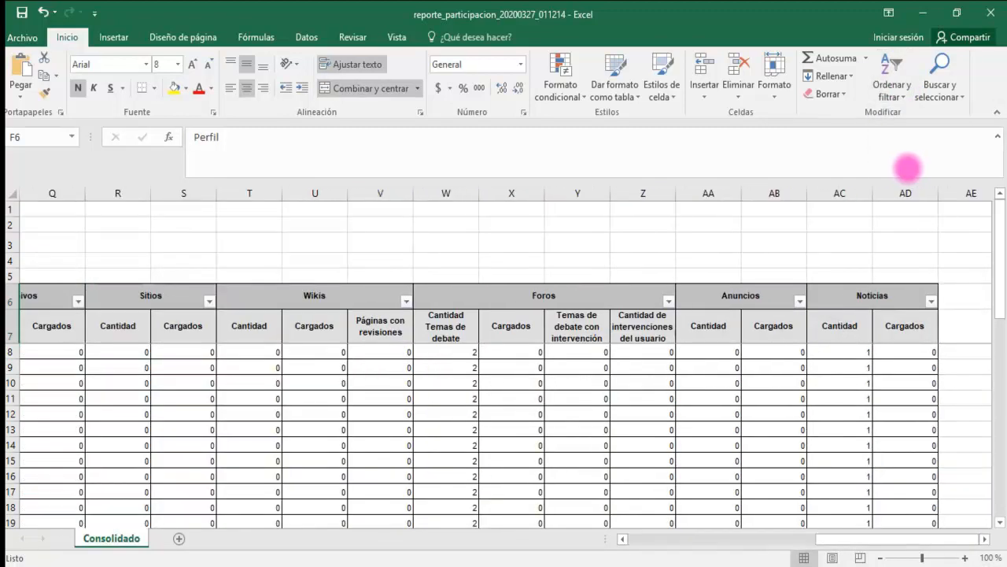
{"action": "left_click_drag", "start_coordinate": [836, 541], "coordinate": [652, 537]}
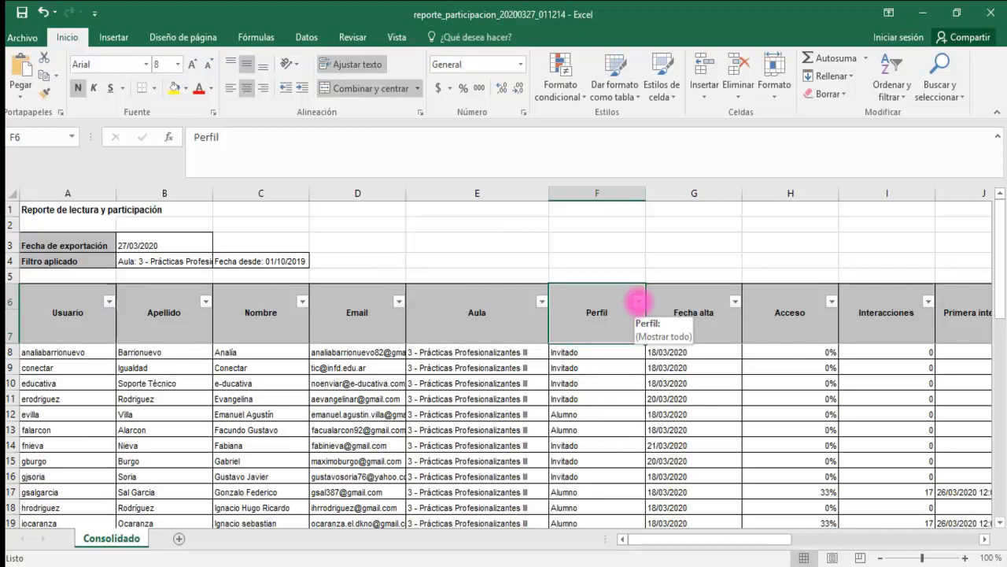
- Filter the Perfil column to show only Alumno records
{"action": "left_click", "coordinate": [637, 300]}
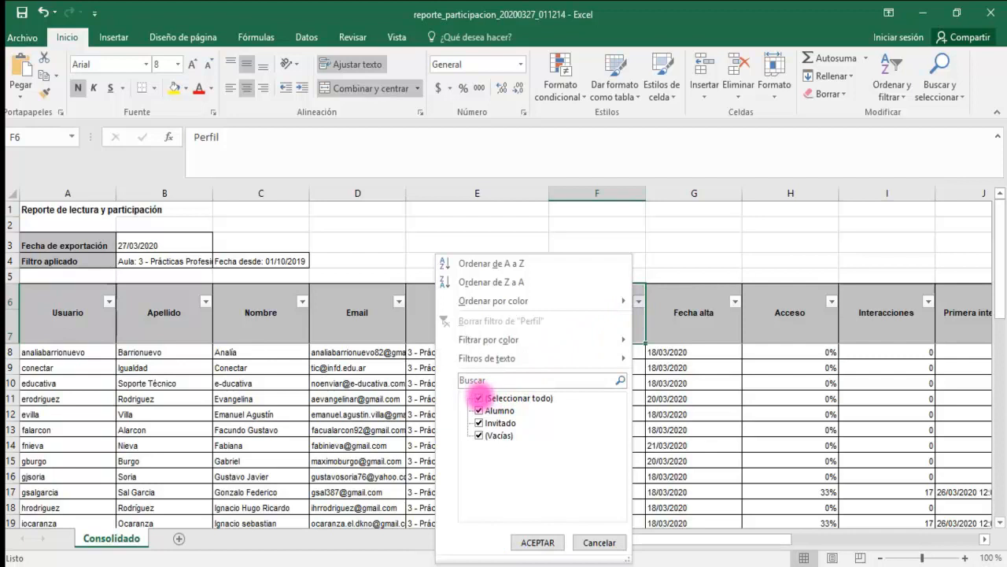
{"action": "left_click", "coordinate": [479, 397]}
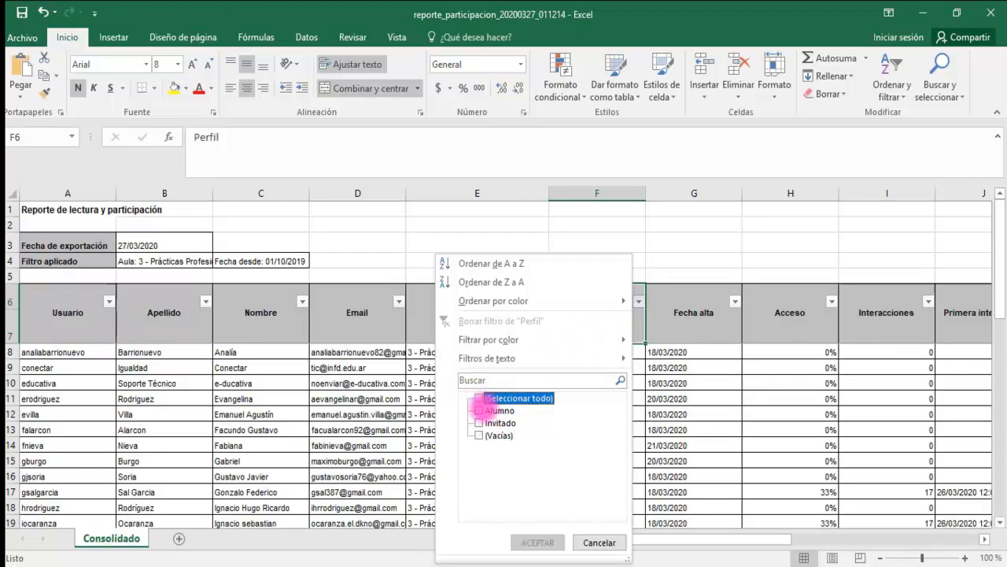
{"action": "left_click", "coordinate": [479, 410]}
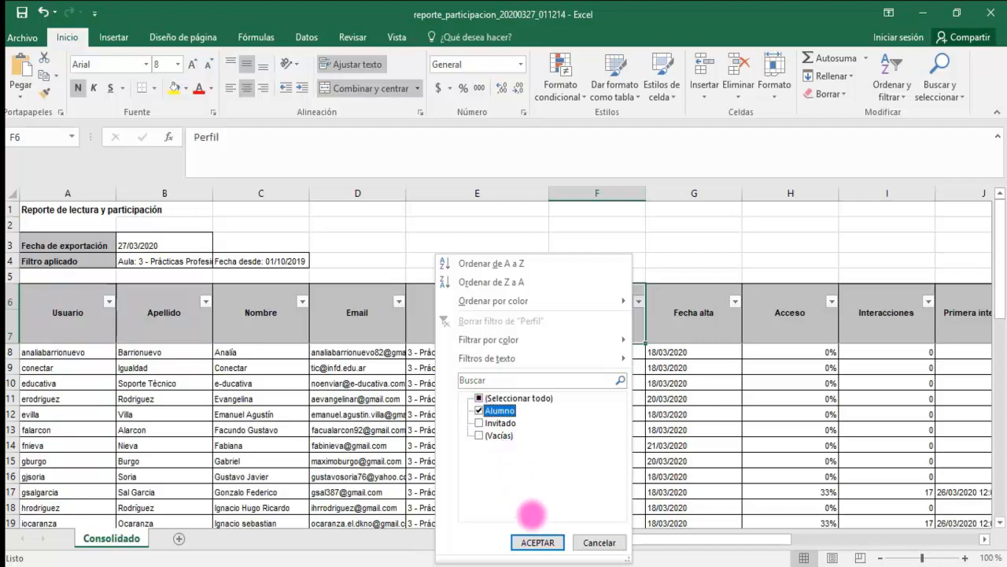
{"action": "left_click", "coordinate": [537, 542]}
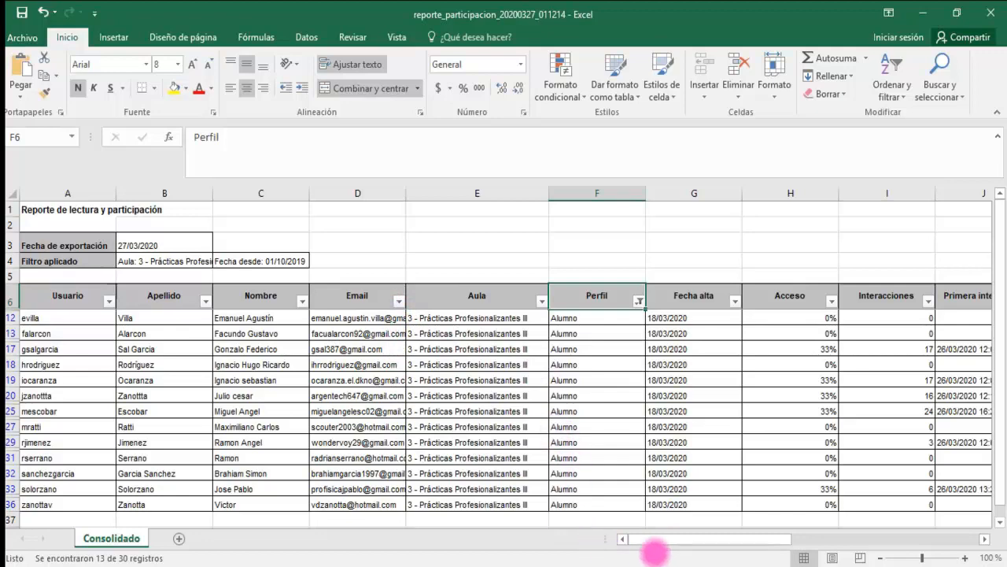
- Examine the access percentage, interactions, first and last interaction times and estimated usage time of the student in row 17
{"action": "mouse_move", "coordinate": [672, 539]}
{"action": "left_mouse_down"}
{"action": "mouse_move", "coordinate": [710, 537]}
{"action": "mouse_move", "coordinate": [691, 533]}
{"action": "left_mouse_up"}
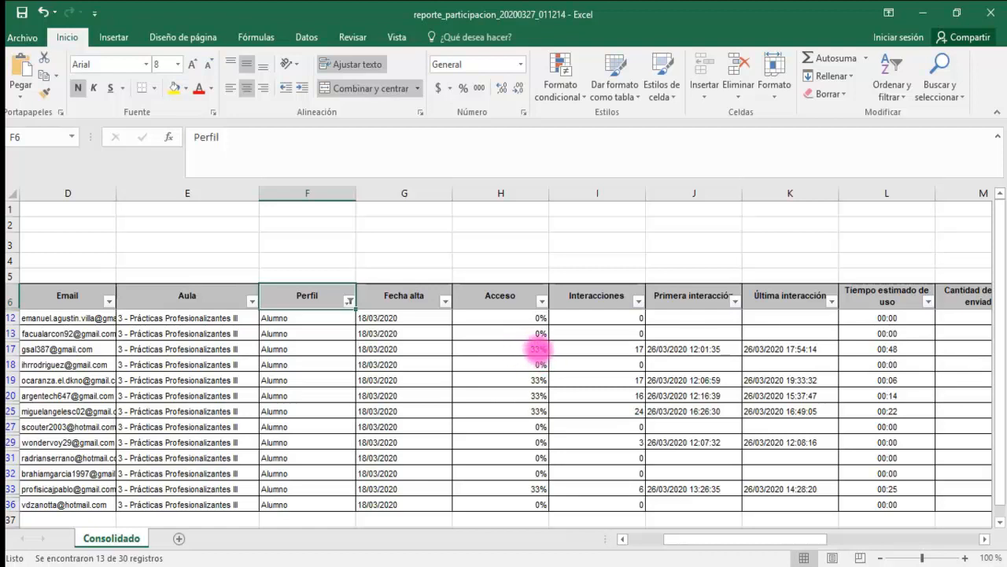
{"action": "left_click", "coordinate": [538, 347]}
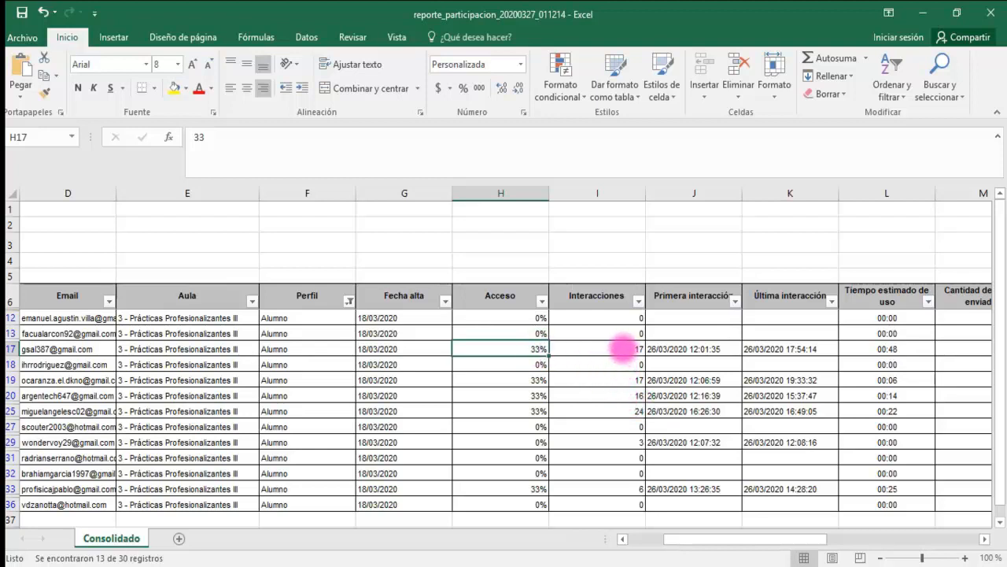
{"action": "left_click", "coordinate": [622, 348]}
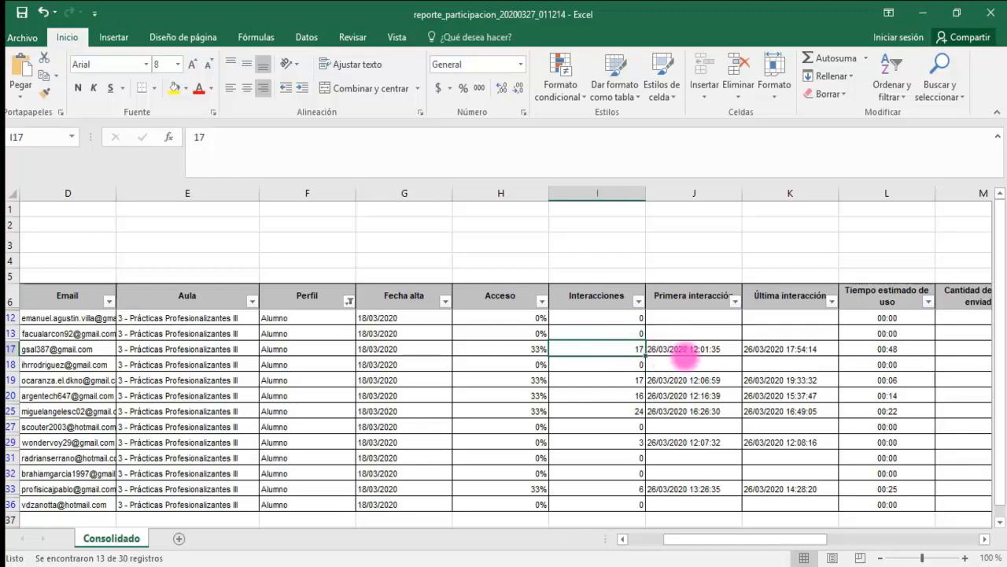
{"action": "left_click", "coordinate": [723, 349]}
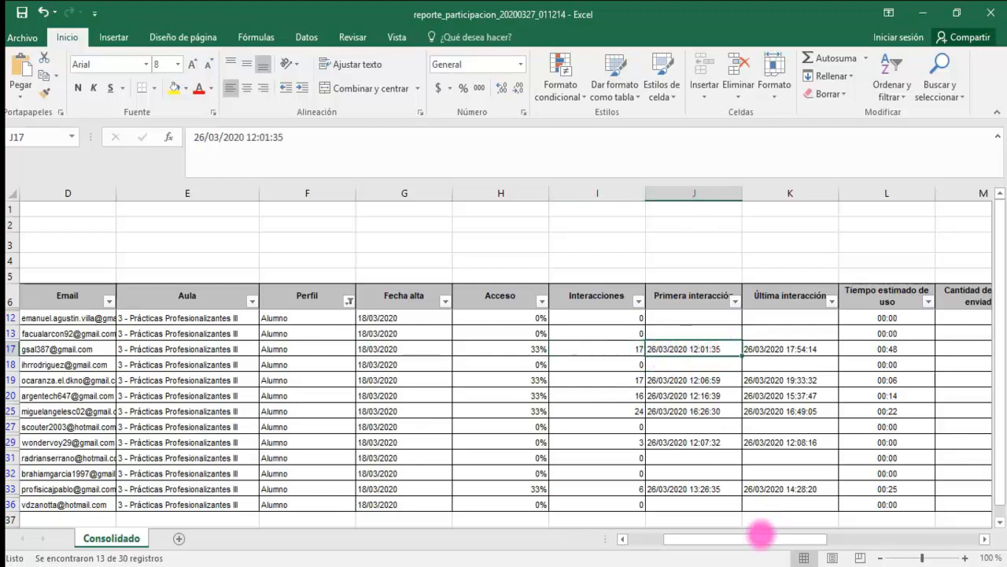
{"action": "left_click_drag", "start_coordinate": [765, 536], "coordinate": [788, 534]}
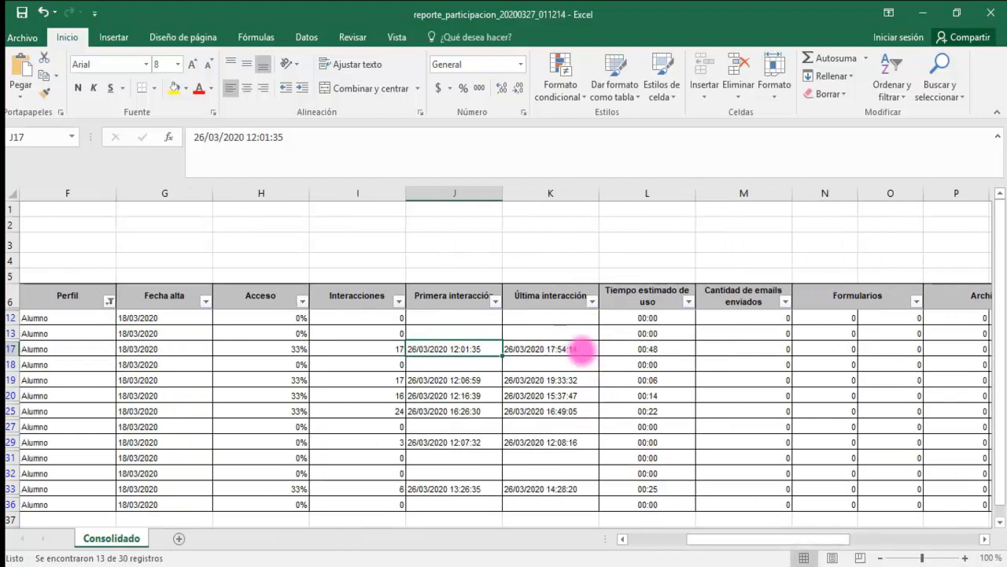
{"action": "left_click", "coordinate": [579, 352]}
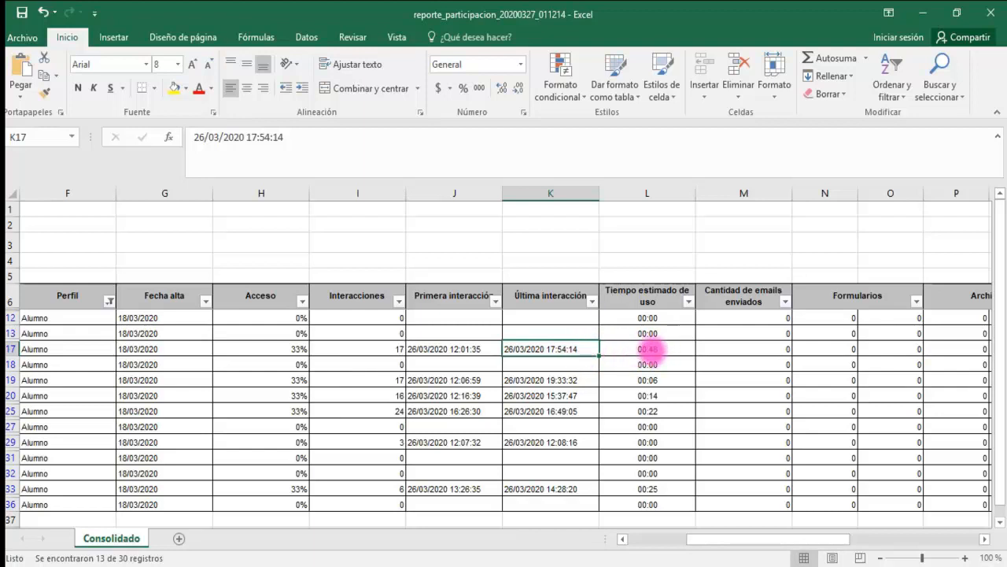
{"action": "left_click", "coordinate": [651, 350]}
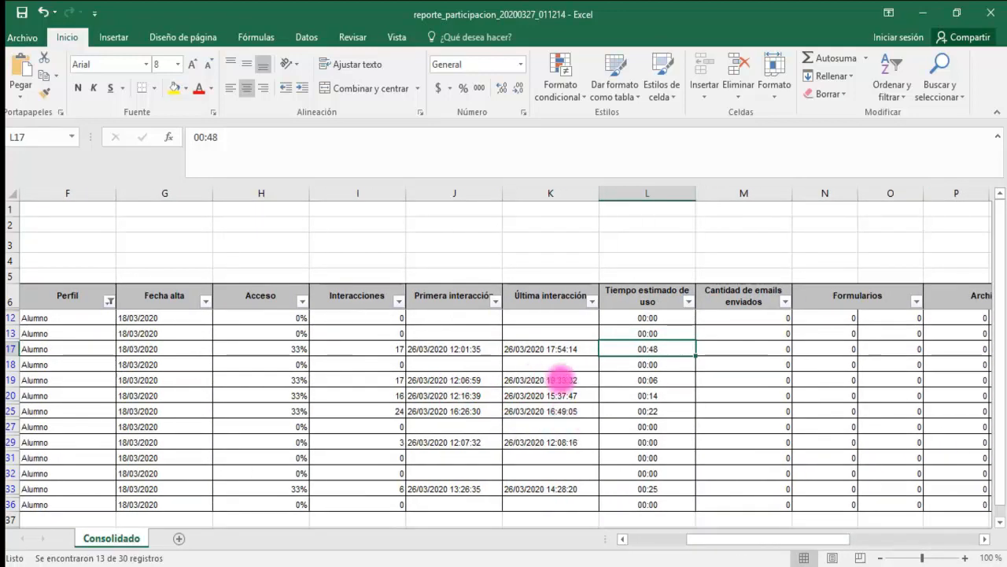
- Compare the other active students' first and last interactions and estimated usage times, and view the Formularios, Archivos, Sitios and Wikis columns
{"action": "left_click", "coordinate": [463, 381]}
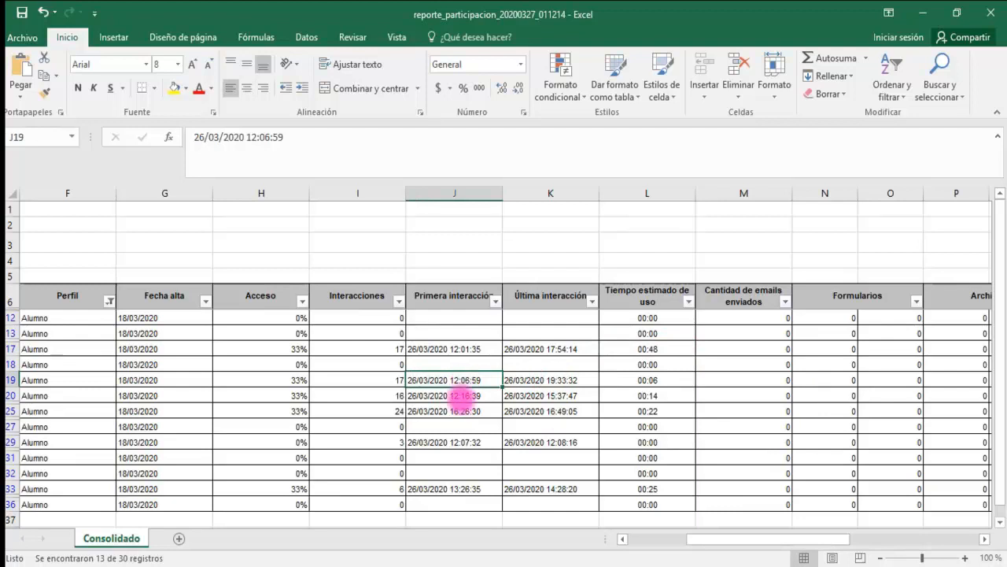
{"action": "left_click", "coordinate": [463, 395]}
{"action": "left_click", "coordinate": [461, 411]}
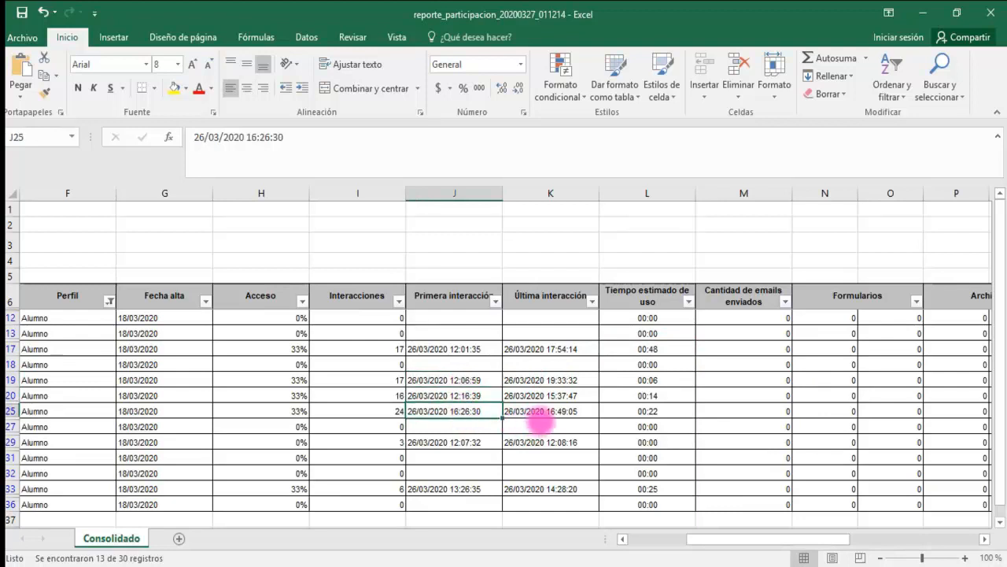
{"action": "left_click", "coordinate": [543, 410]}
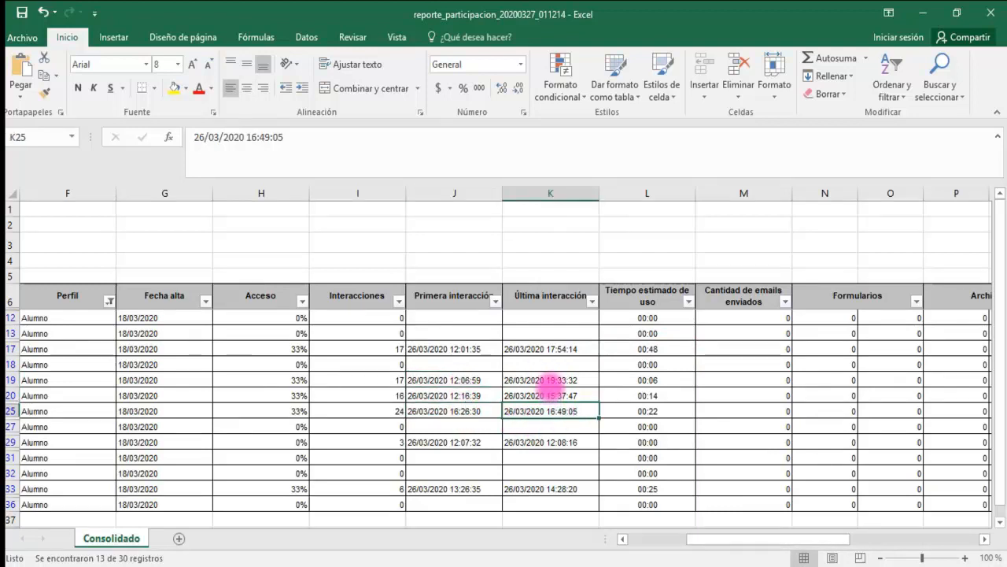
{"action": "left_click", "coordinate": [550, 381]}
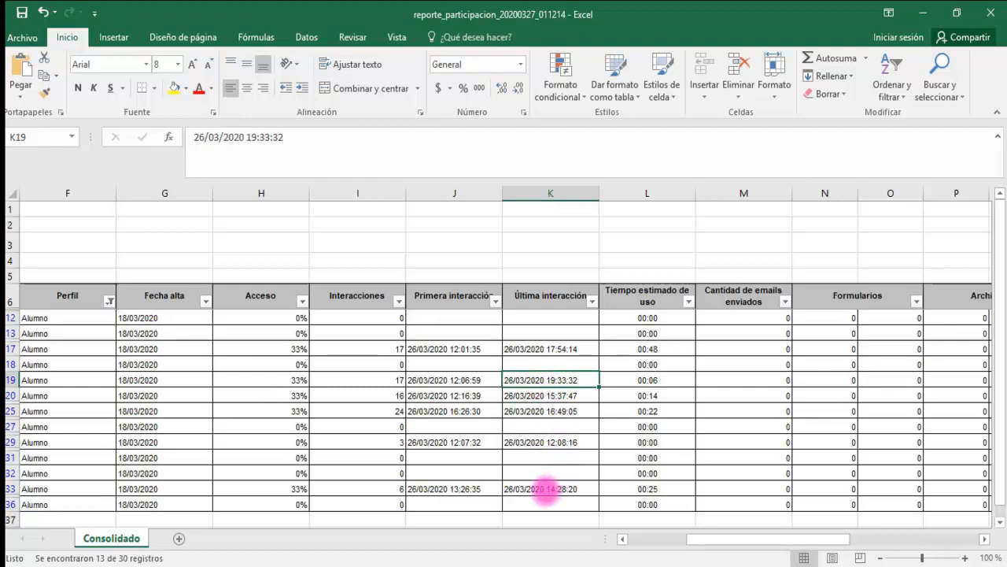
{"action": "left_click", "coordinate": [545, 489]}
{"action": "left_click", "coordinate": [653, 485]}
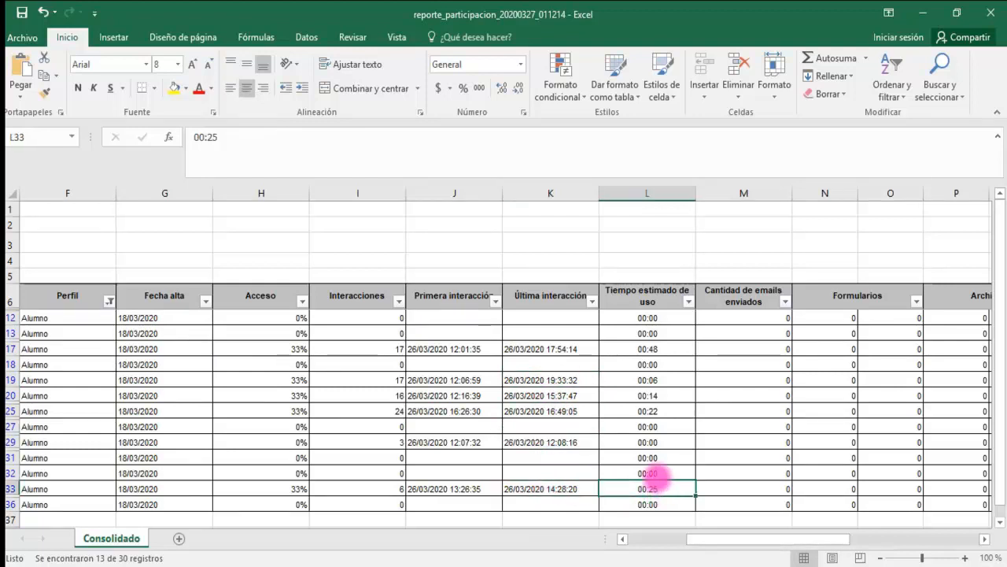
{"action": "left_click", "coordinate": [661, 409]}
{"action": "left_click", "coordinate": [668, 397]}
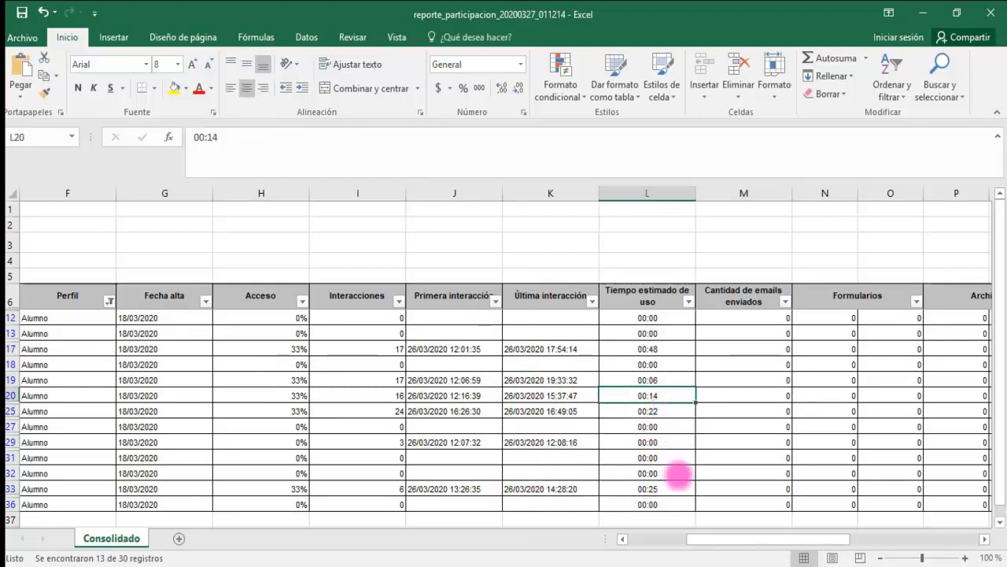
{"action": "left_click_drag", "start_coordinate": [740, 541], "coordinate": [795, 542]}
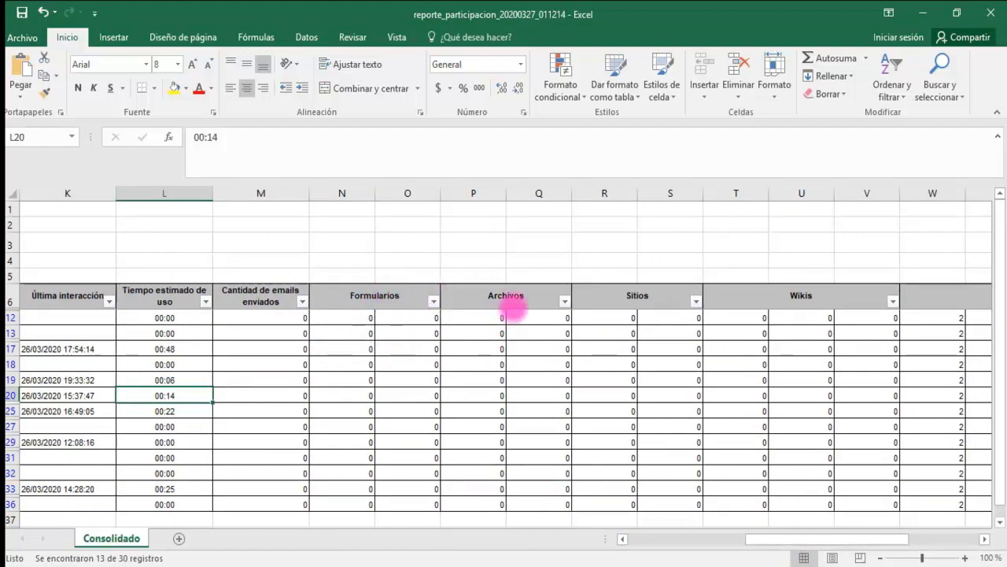
- Review the Foros, Anuncios and Noticias columns of the participation report, and return to its first columns
{"action": "left_click_drag", "start_coordinate": [825, 538], "coordinate": [898, 540]}
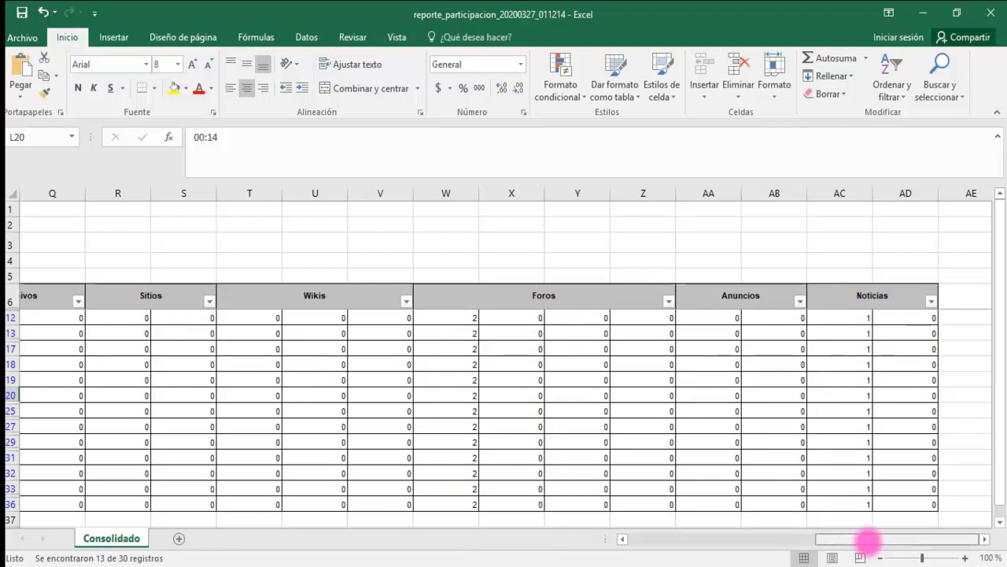
{"action": "mouse_move", "coordinate": [866, 541]}
{"action": "left_mouse_down"}
{"action": "mouse_move", "coordinate": [811, 541]}
{"action": "mouse_move", "coordinate": [873, 543]}
{"action": "left_mouse_up"}
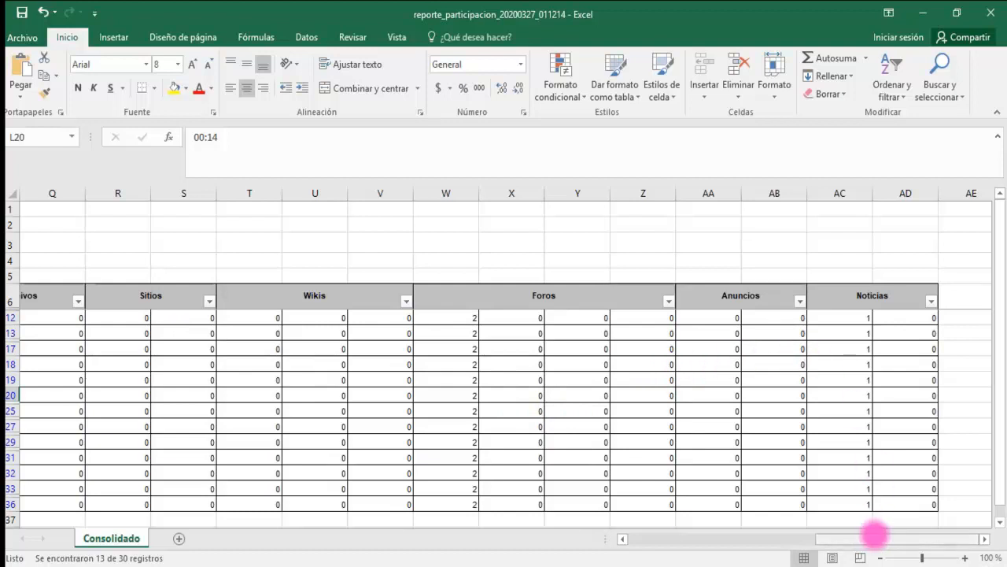
{"action": "left_click_drag", "start_coordinate": [874, 539], "coordinate": [646, 535]}
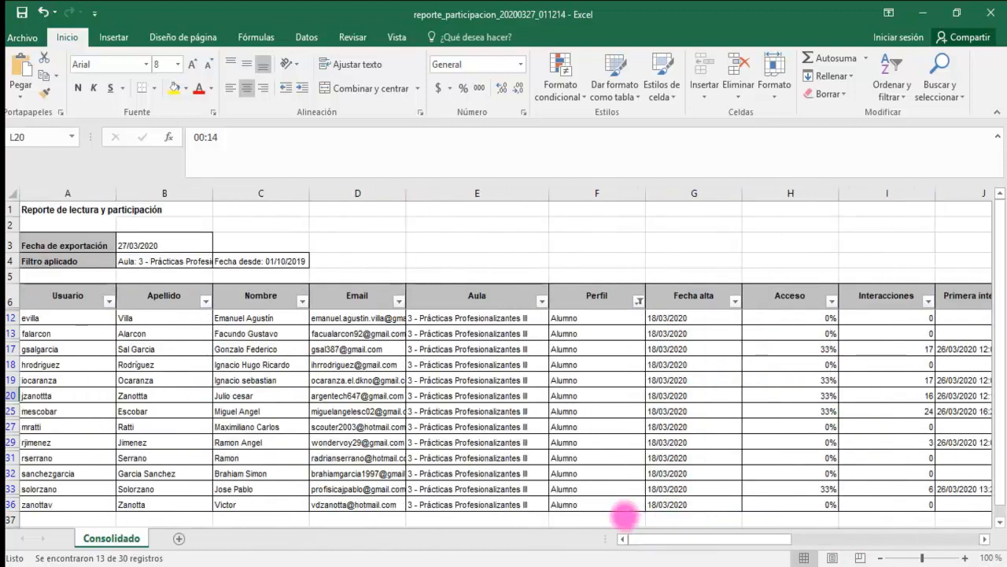
- Open the exported reporte_trazabilidad spreadsheet, enable editing and go to the first record's Descripción entry
{"action": "left_click", "coordinate": [309, 562]}
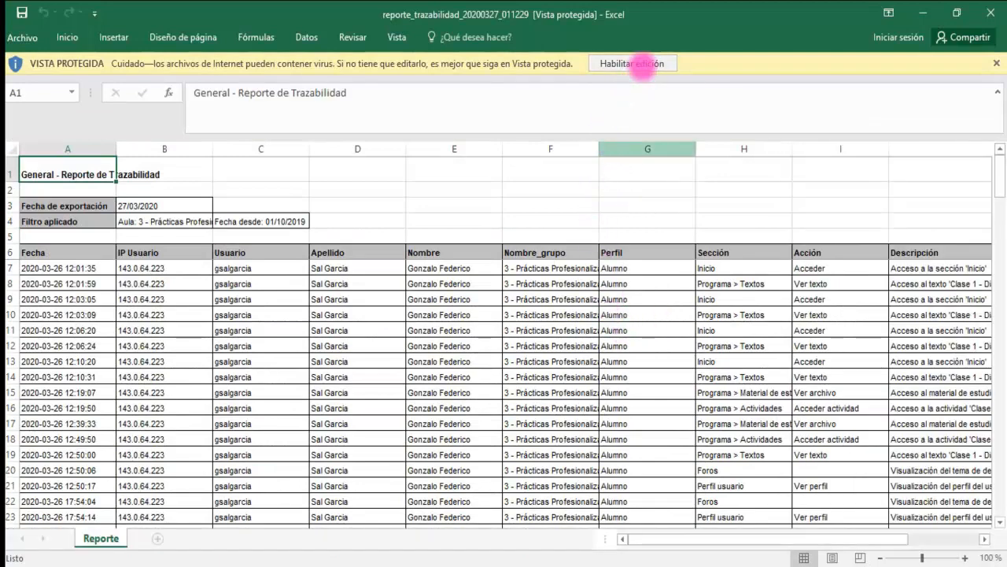
{"action": "left_click", "coordinate": [639, 65]}
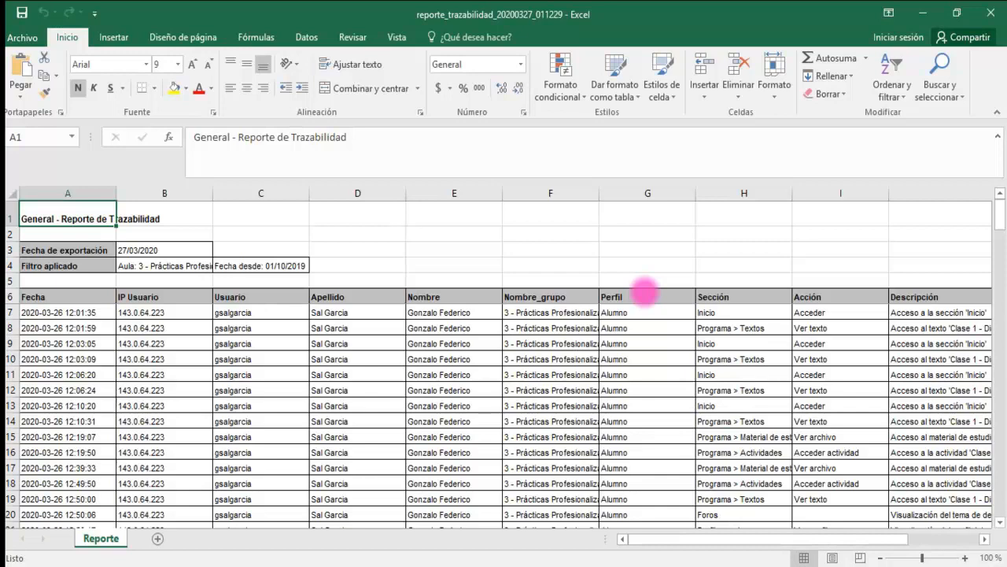
{"action": "left_click", "coordinate": [759, 312]}
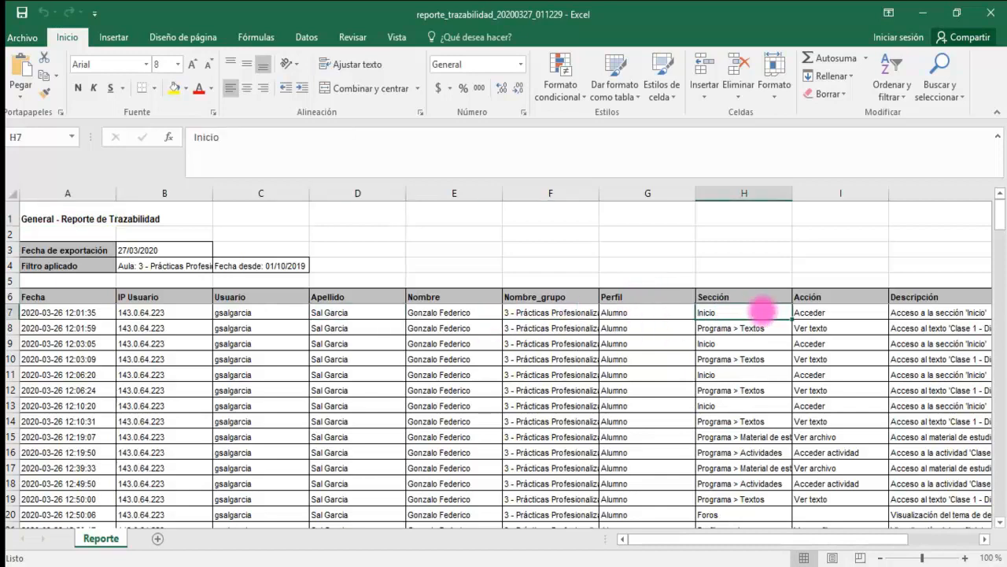
{"action": "key", "text": "Right"}
{"action": "key", "text": "Right"}
{"action": "key", "text": "Right"}
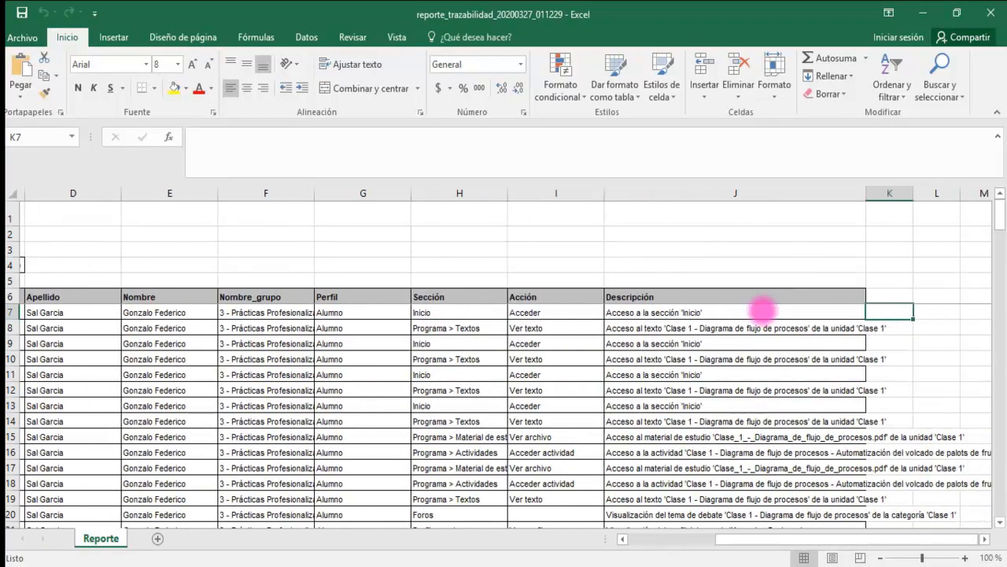
{"action": "key", "text": "Left"}
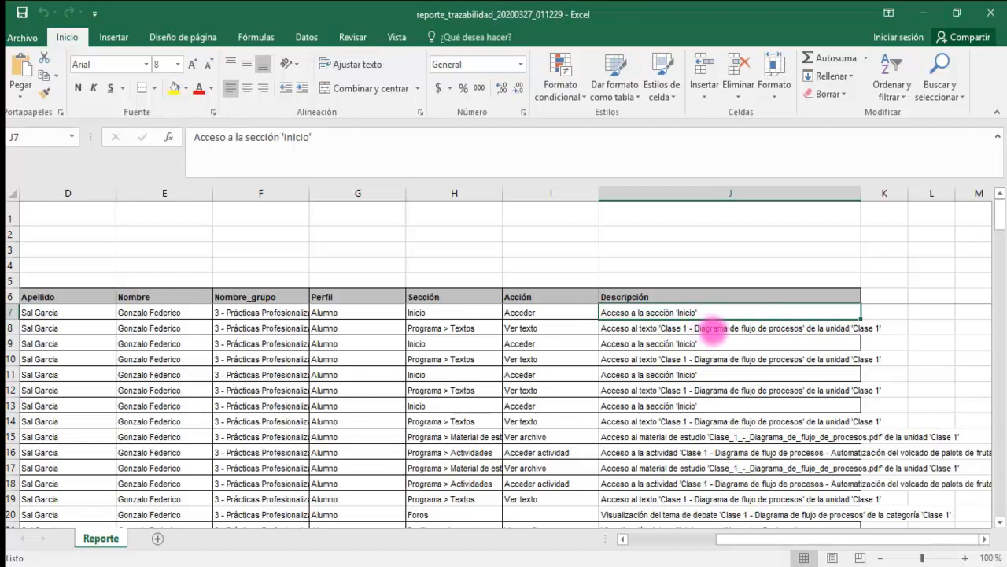
- Read the Descripción entries in rows 8 to 17 to trace the first student's accesses to sections, texts, activities and study material
{"action": "left_click", "coordinate": [720, 330]}
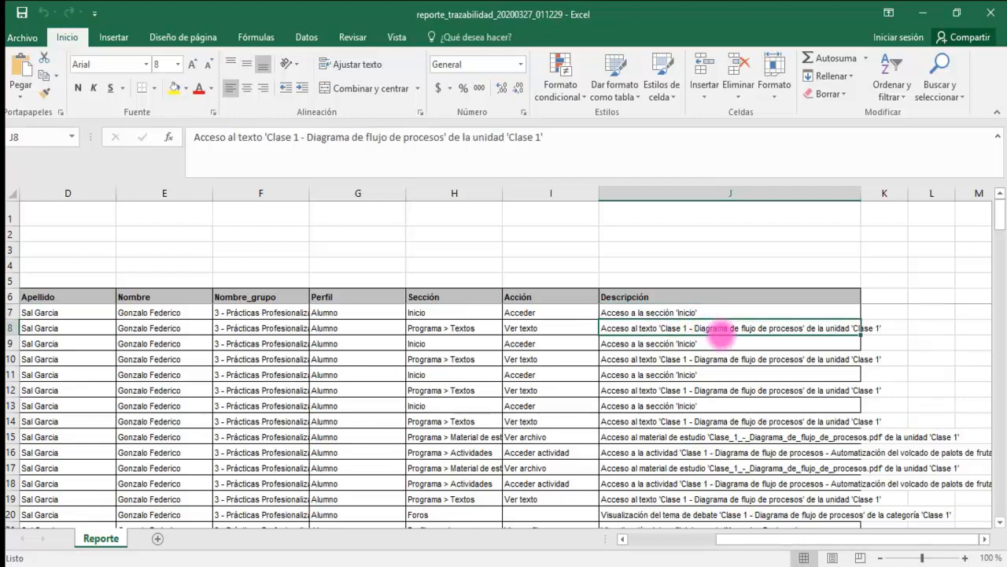
{"action": "left_click", "coordinate": [720, 343]}
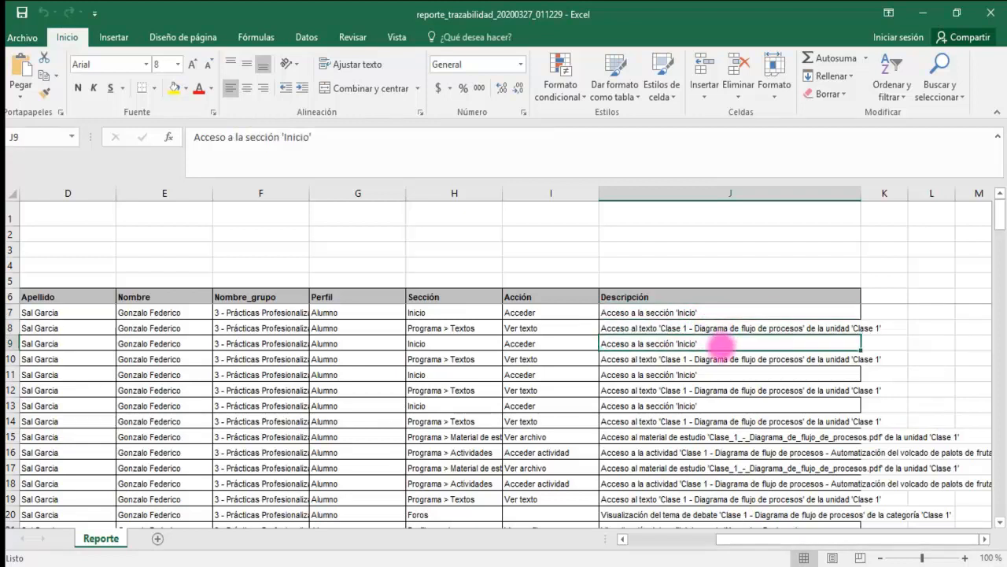
{"action": "left_click", "coordinate": [720, 360]}
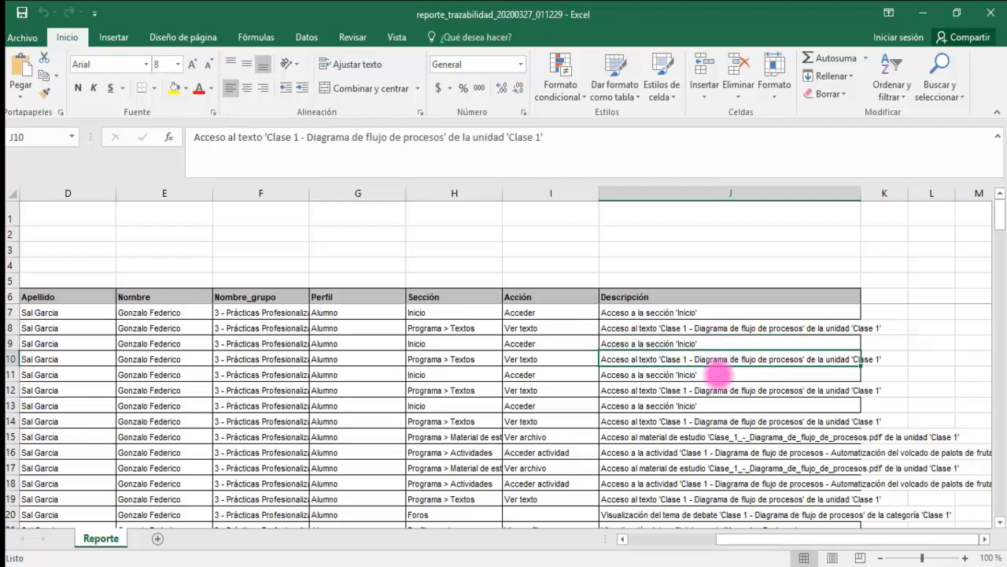
{"action": "left_click", "coordinate": [718, 376]}
{"action": "left_click", "coordinate": [717, 406]}
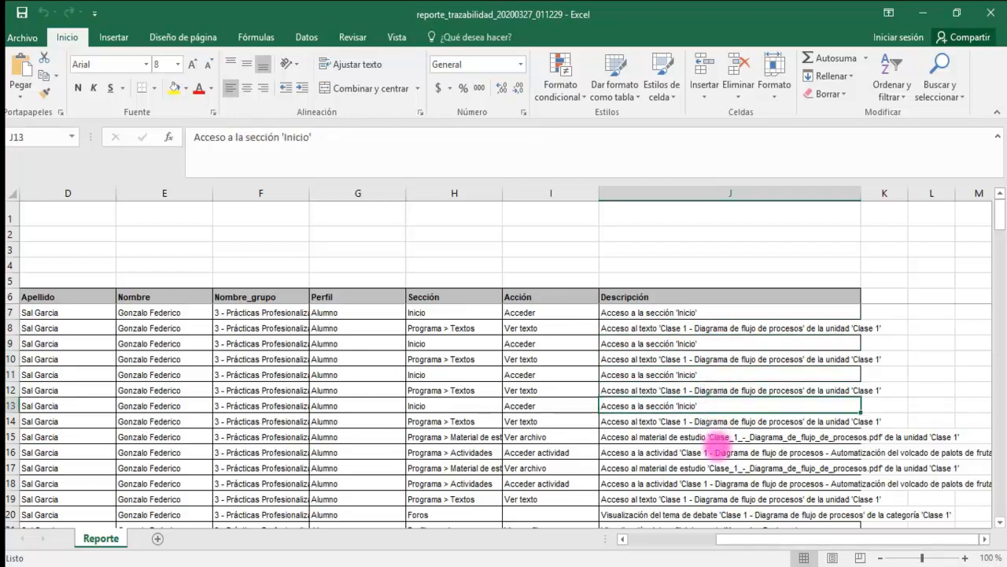
{"action": "left_click", "coordinate": [708, 452]}
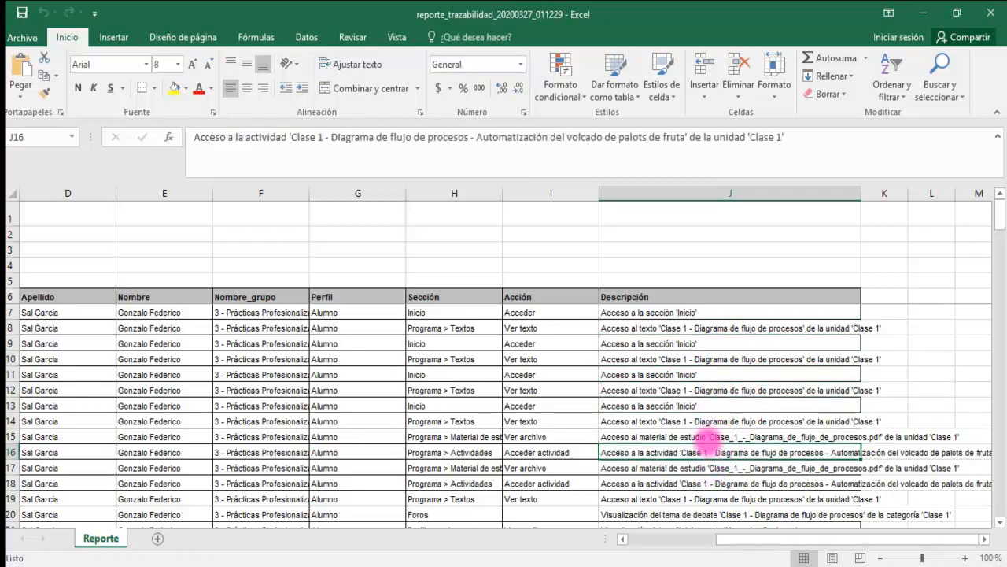
{"action": "left_click", "coordinate": [706, 468]}
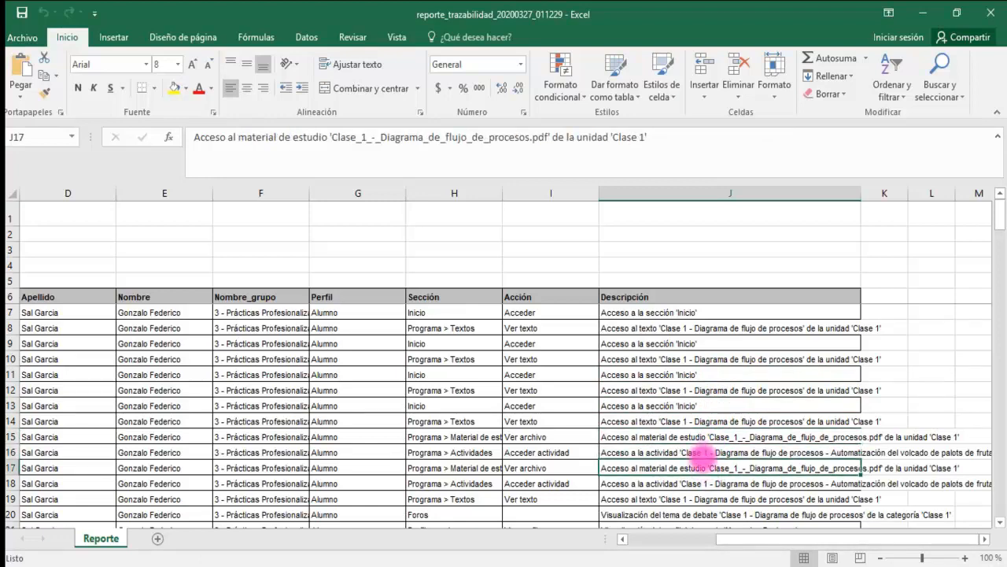
- Examine the Sección, Acción and Descripción records of the other users further down the traceability report
{"action": "scroll", "coordinate": [705, 455], "scroll_direction": "down", "scroll_amount": 1}
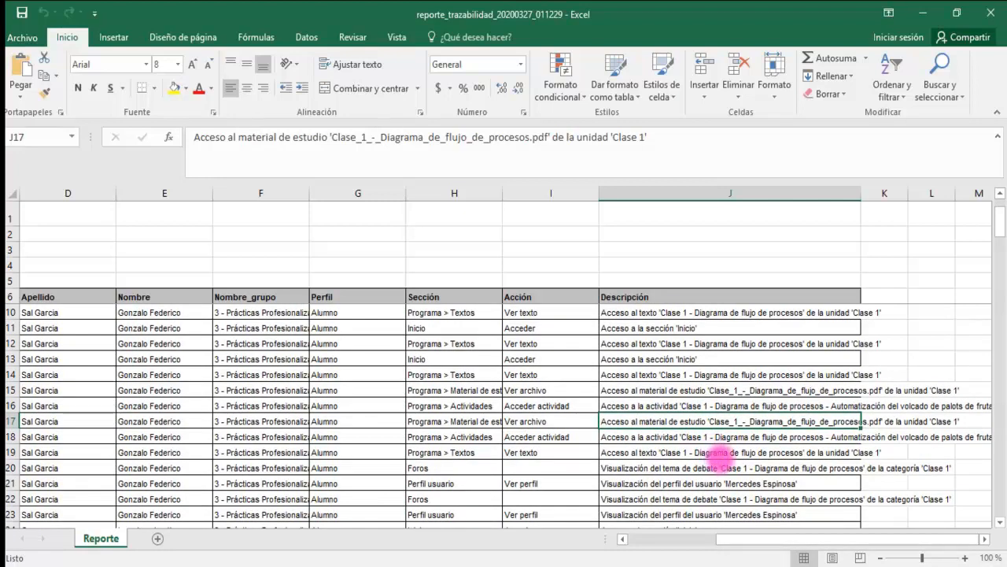
{"action": "scroll", "coordinate": [723, 455], "scroll_direction": "down", "scroll_amount": 5}
{"action": "scroll", "coordinate": [722, 457], "scroll_direction": "down", "scroll_amount": 3}
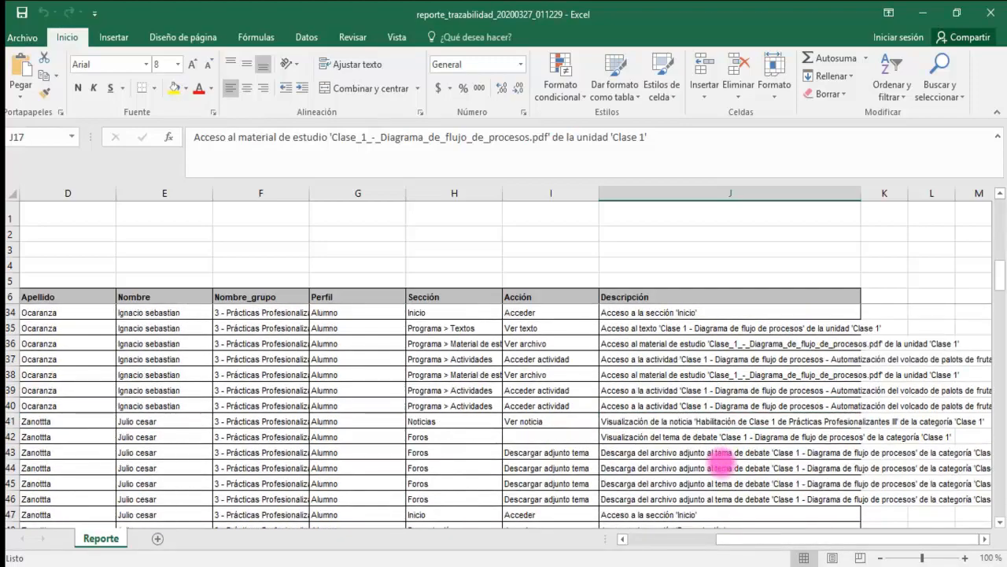
{"action": "scroll", "coordinate": [720, 456], "scroll_direction": "down", "scroll_amount": 4}
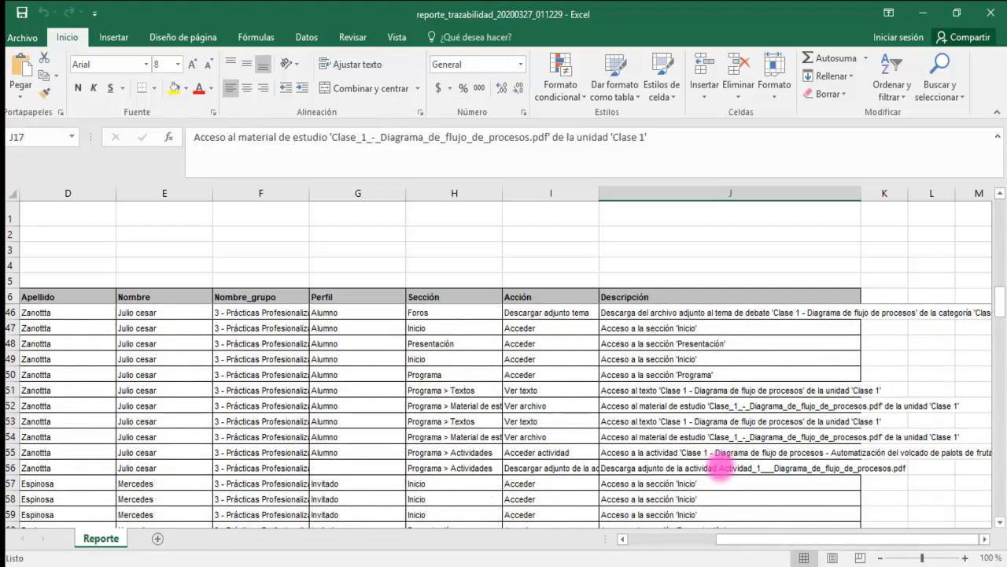
{"action": "scroll", "coordinate": [721, 465], "scroll_direction": "up", "scroll_amount": 9}
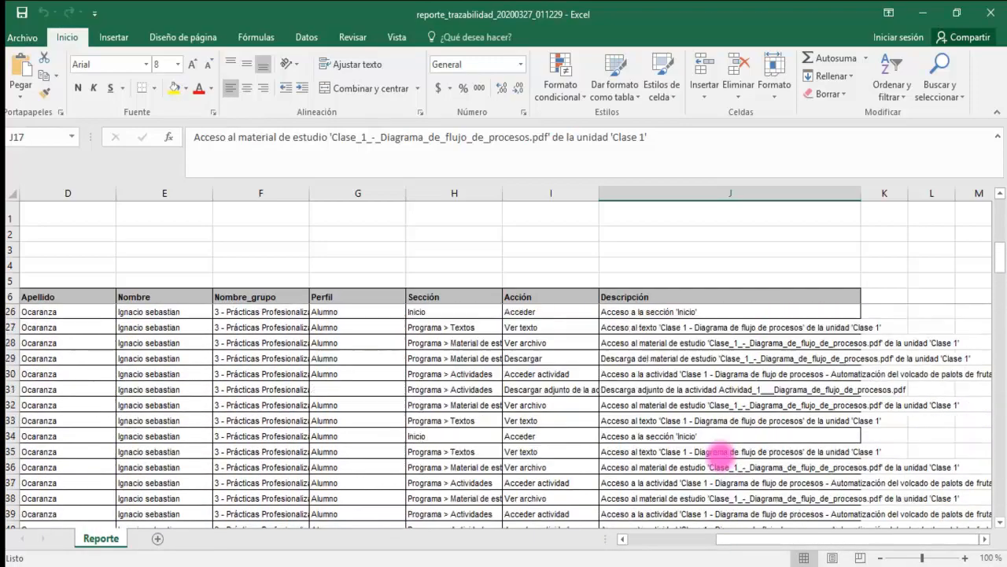
{"action": "scroll", "coordinate": [720, 452], "scroll_direction": "up", "scroll_amount": 3}
{"action": "scroll", "coordinate": [721, 452], "scroll_direction": "up", "scroll_amount": 1}
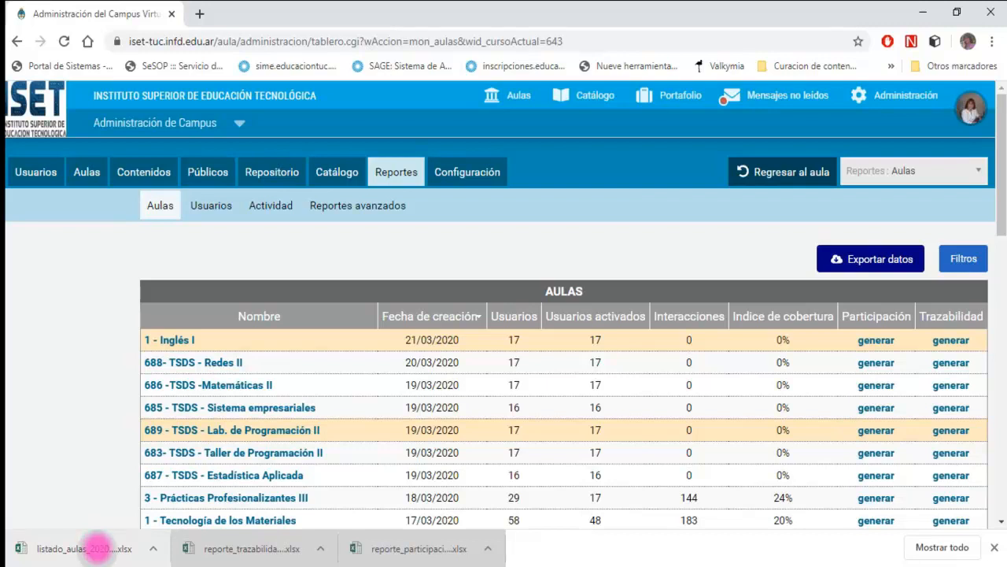
- Open the exported listado_aulas spreadsheet with editing enabled, and switch back to the campus's Aulas report in the browser
{"action": "left_click", "coordinate": [88, 547]}
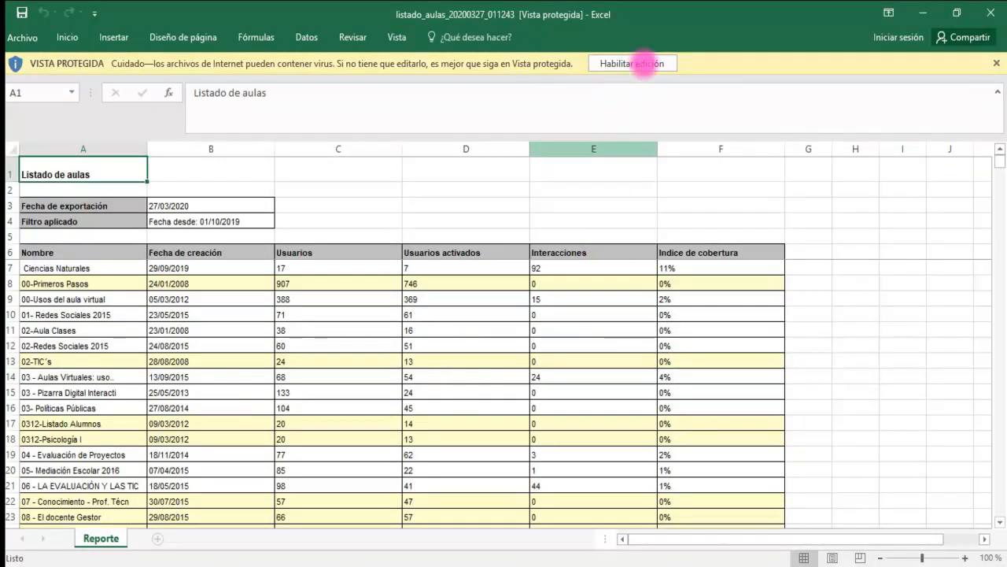
{"action": "left_click", "coordinate": [641, 65]}
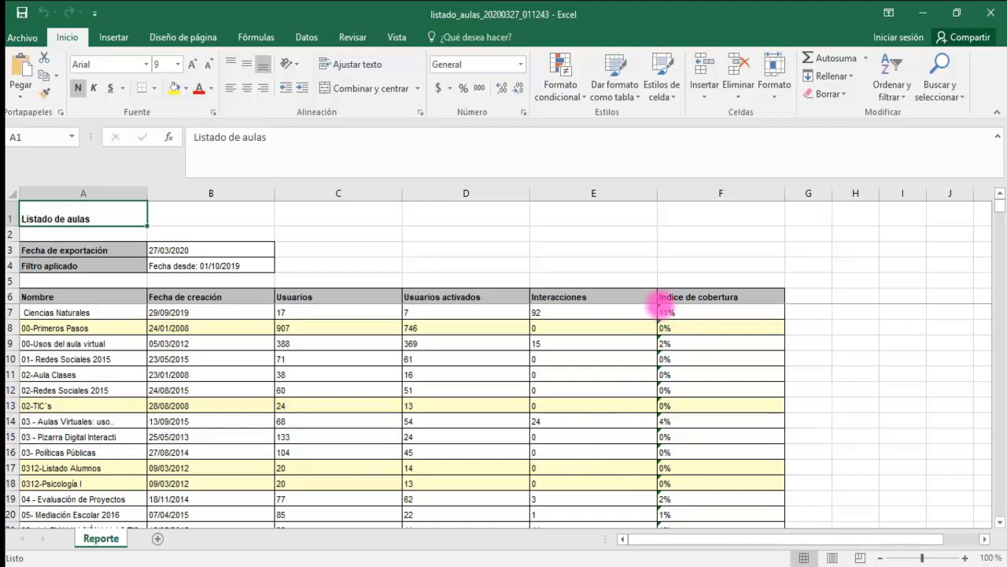
{"action": "key", "text": "alt+Tab"}
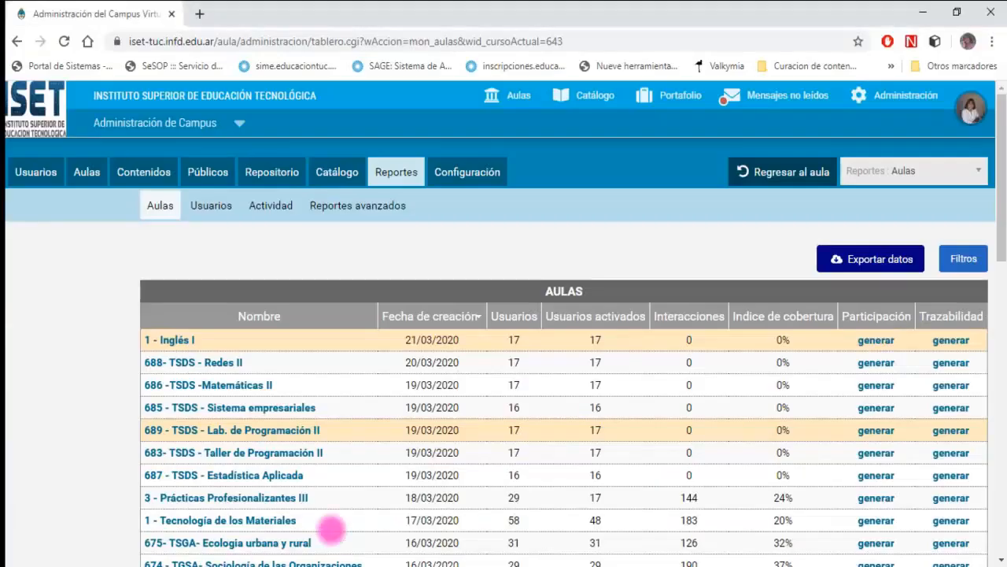